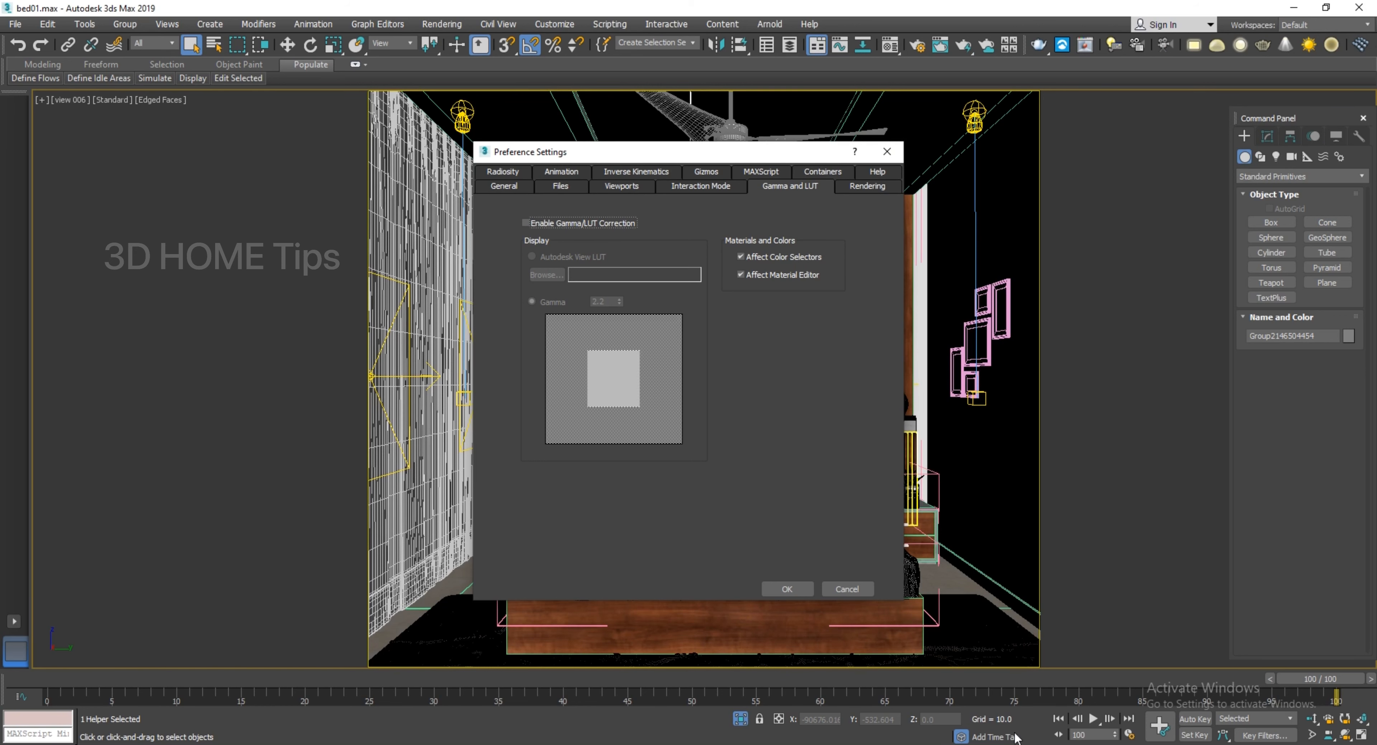
{"action": "left_click", "coordinate": [887, 151]}
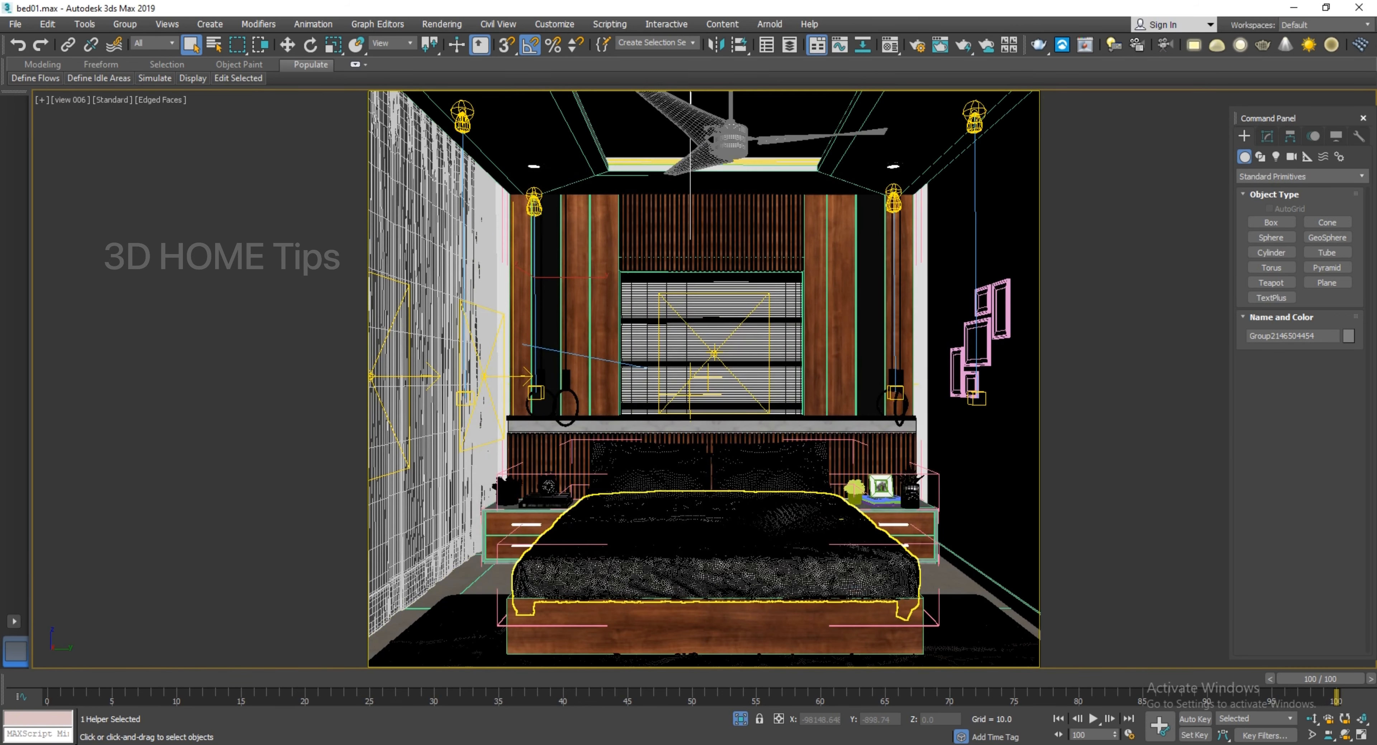
{"action": "left_click", "coordinate": [717, 660]}
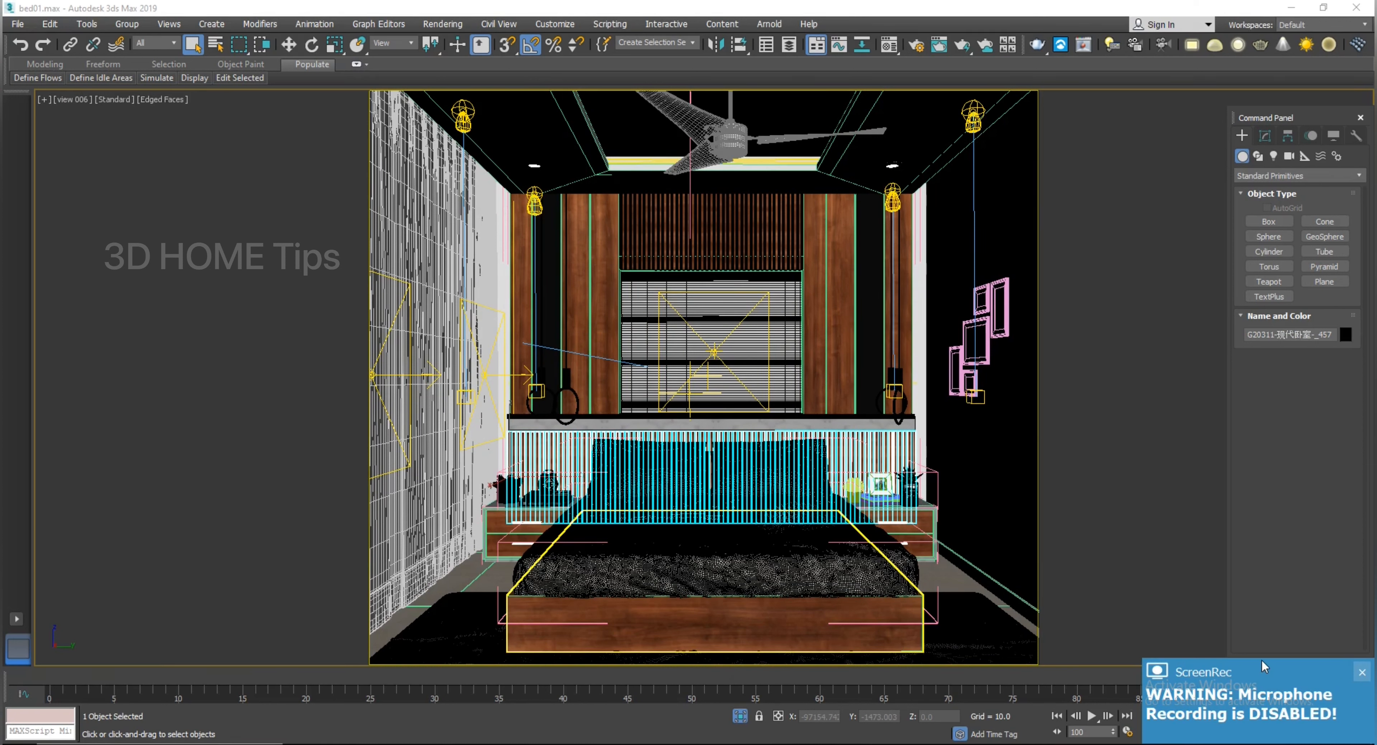
{"action": "left_click", "coordinate": [1353, 675]}
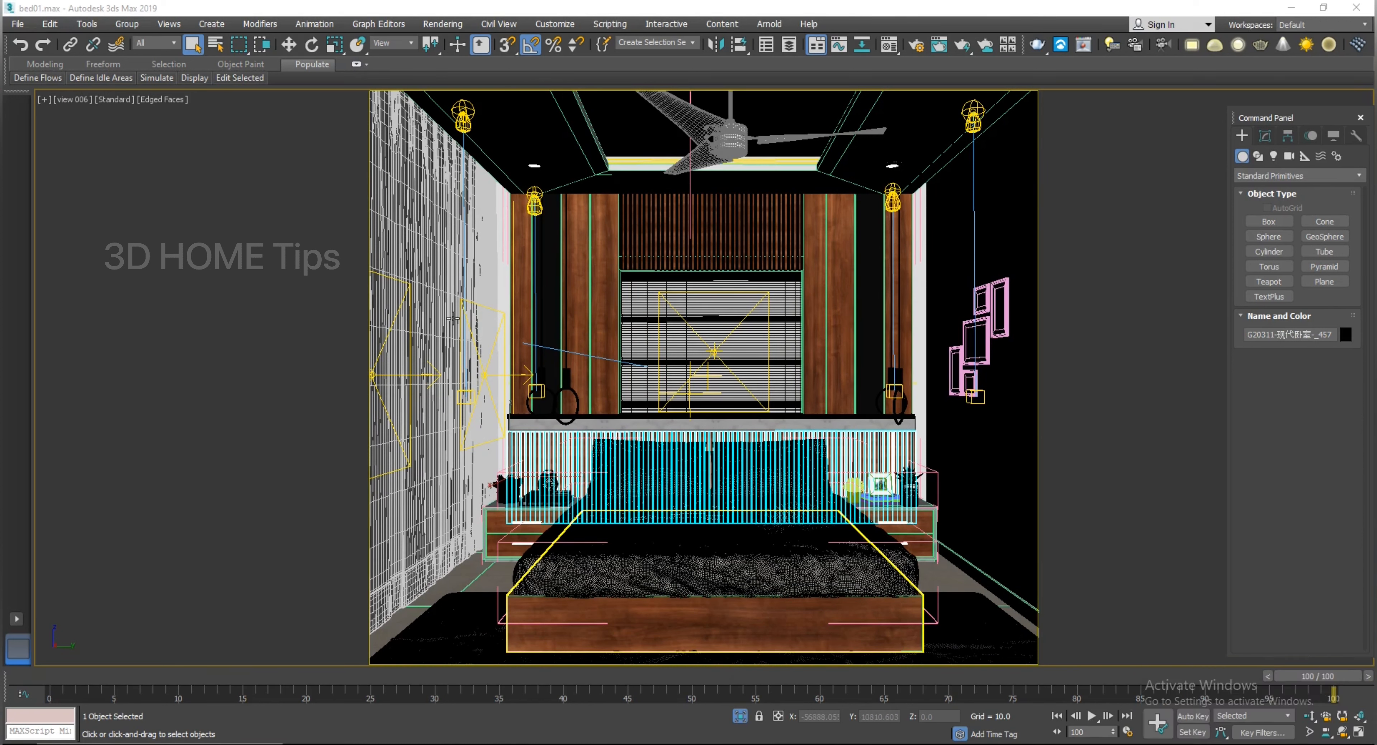
{"action": "left_click", "coordinate": [449, 298]}
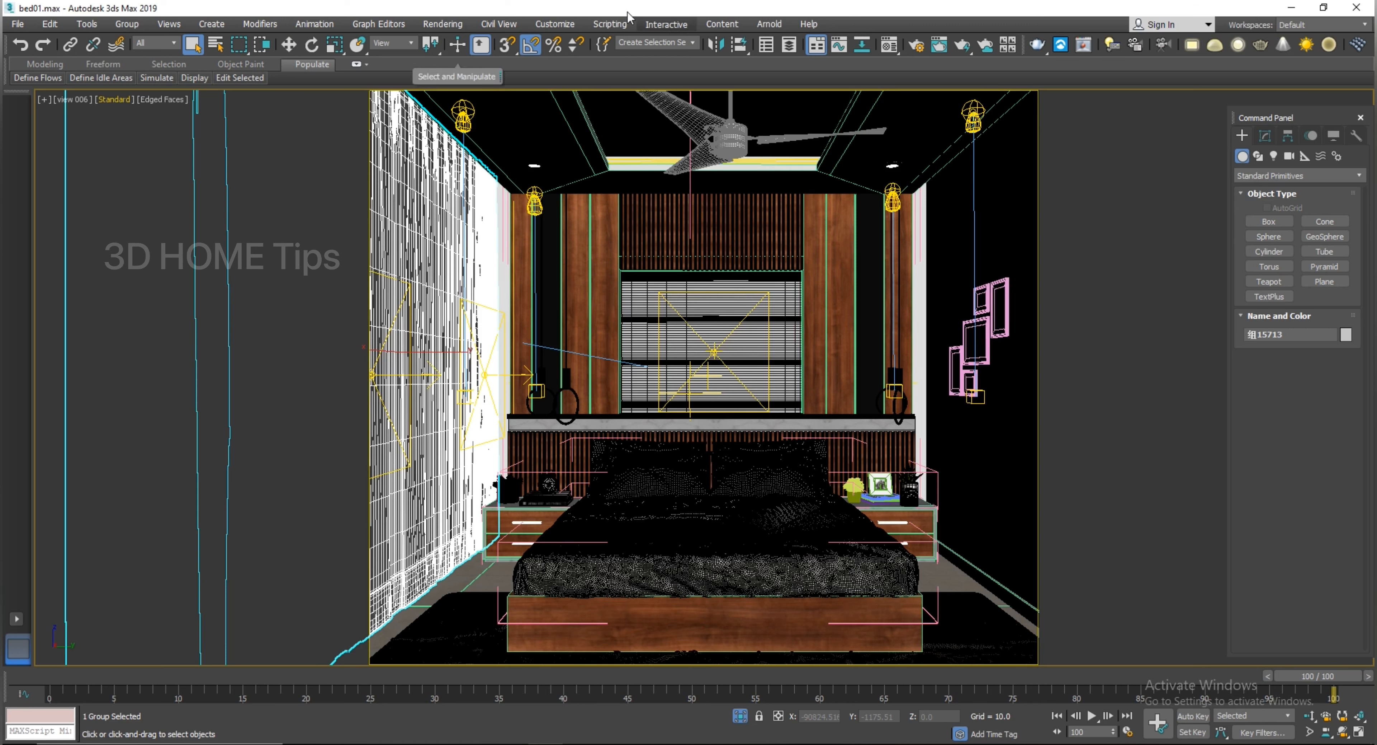
- Open the Gamma/LUT setup, look over its correction options, and close it without changes
{"action": "left_click", "coordinate": [444, 24]}
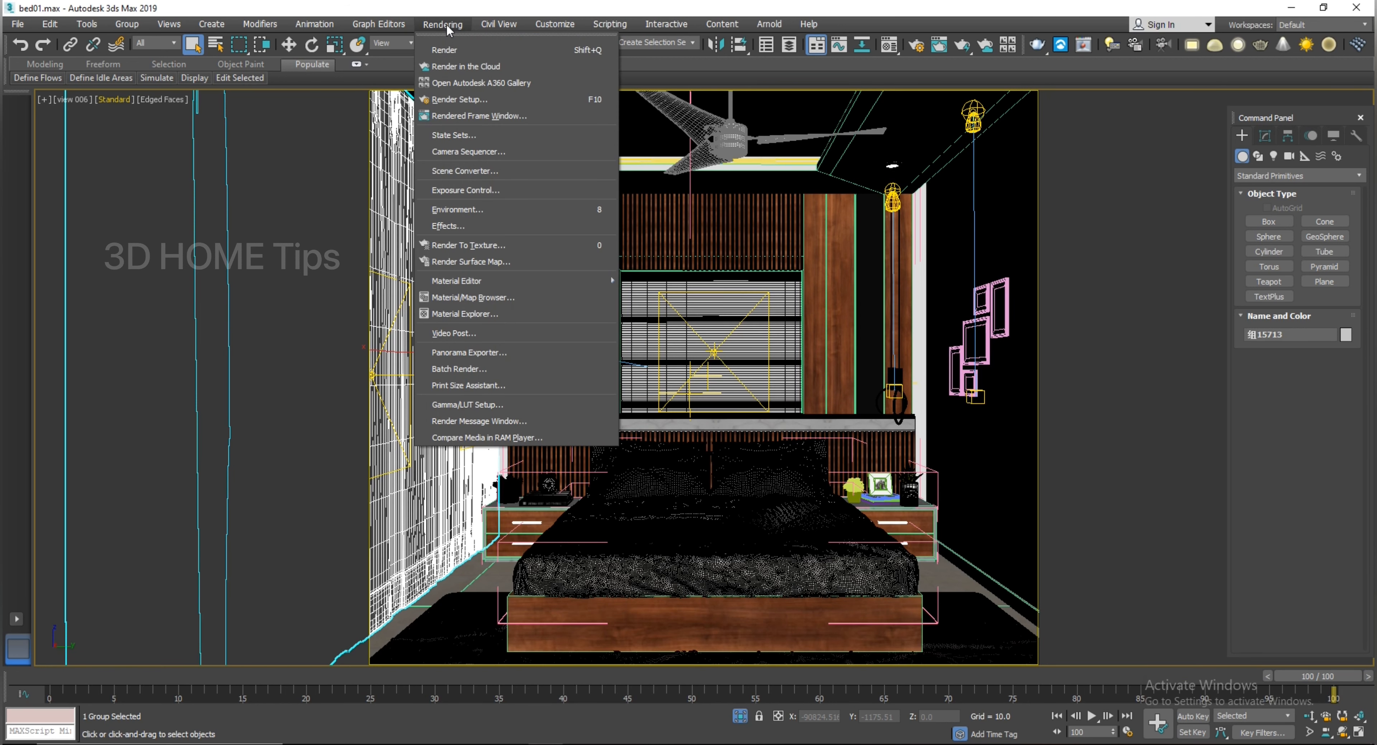
{"action": "left_click", "coordinate": [473, 407]}
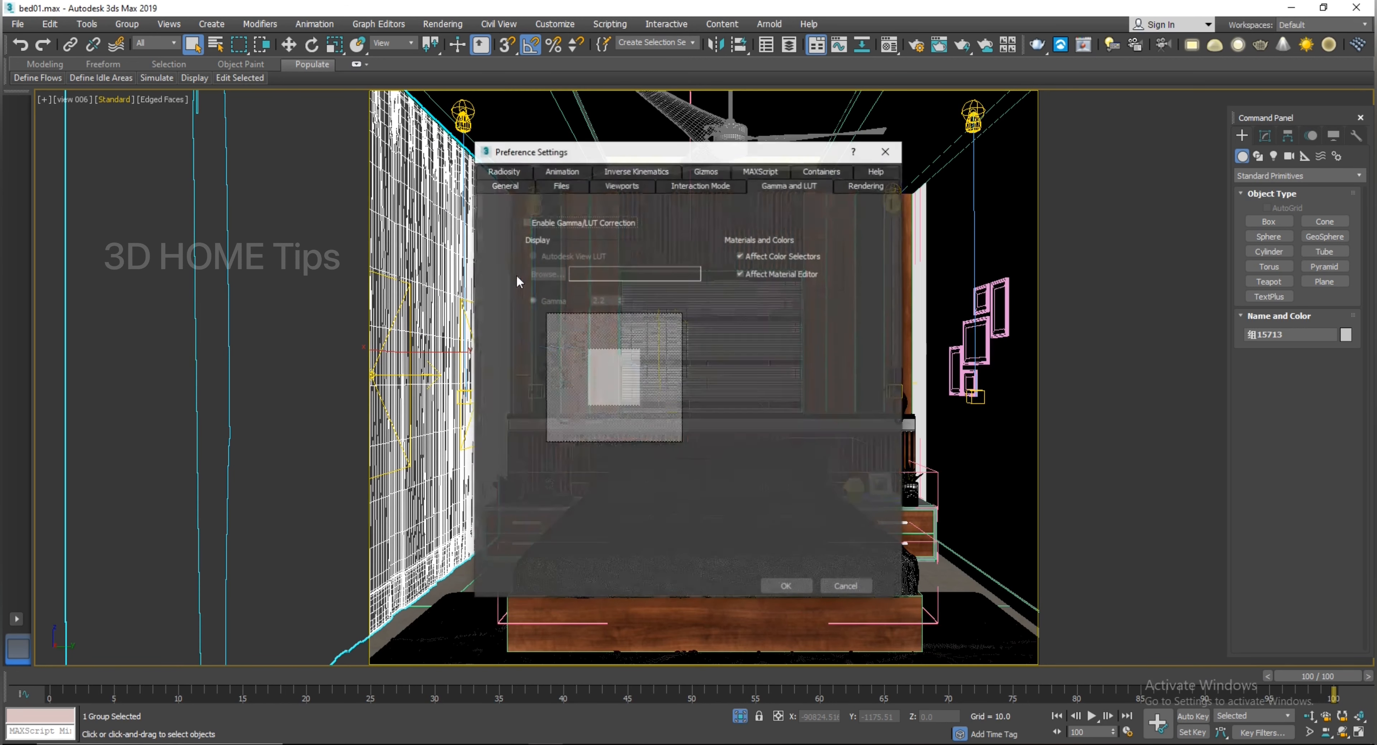
{"action": "left_click", "coordinate": [886, 151]}
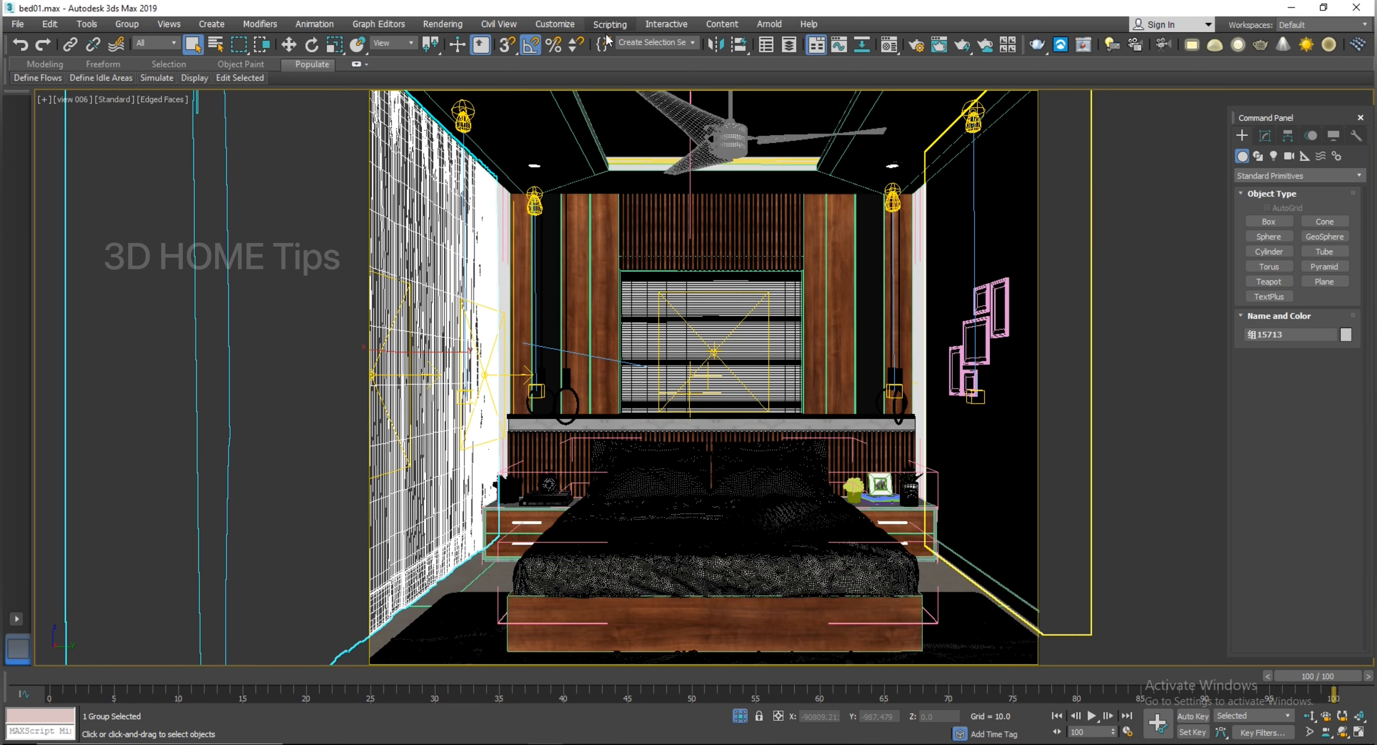
- Open the program preferences and accept the gamma and LUT settings with Gamma/LUT Correction disabled
{"action": "left_click", "coordinate": [555, 24]}
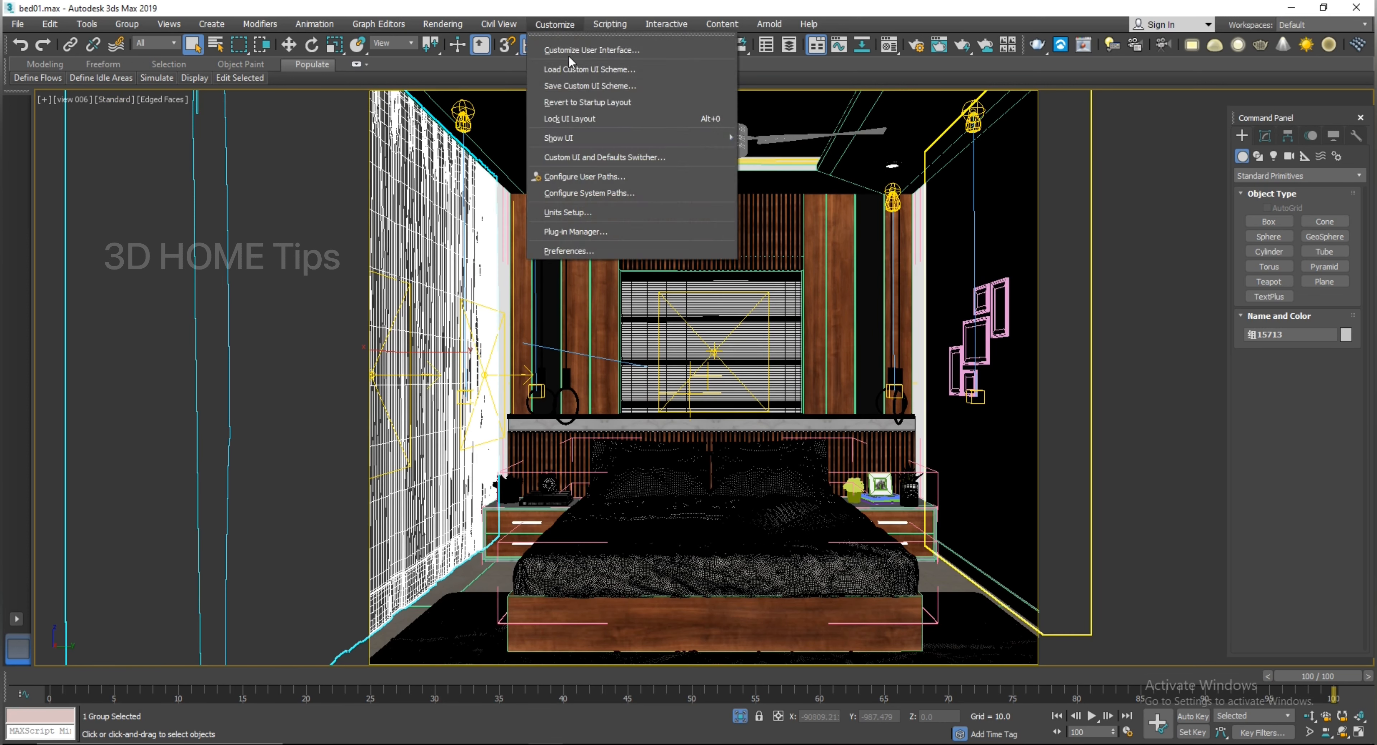
{"action": "left_click", "coordinate": [576, 255]}
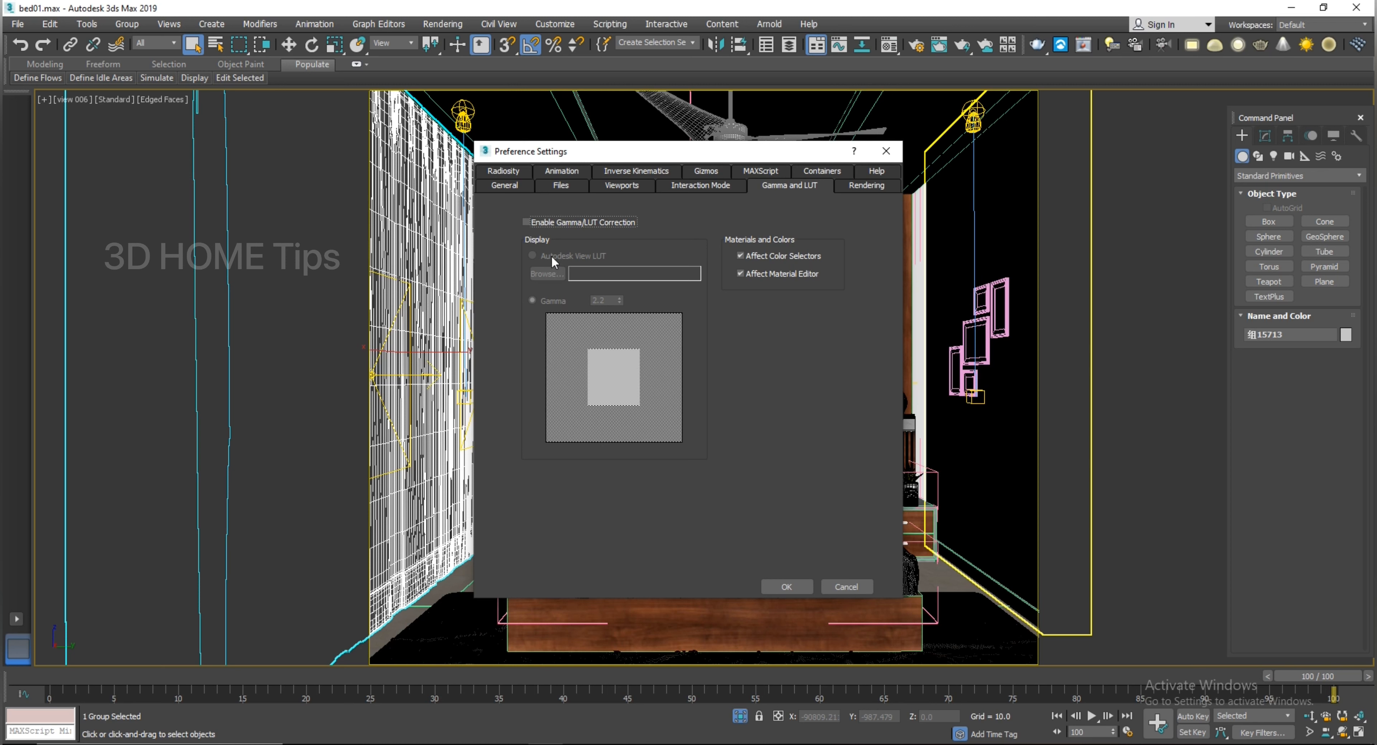
{"action": "left_click", "coordinate": [529, 222]}
{"action": "left_click", "coordinate": [527, 223]}
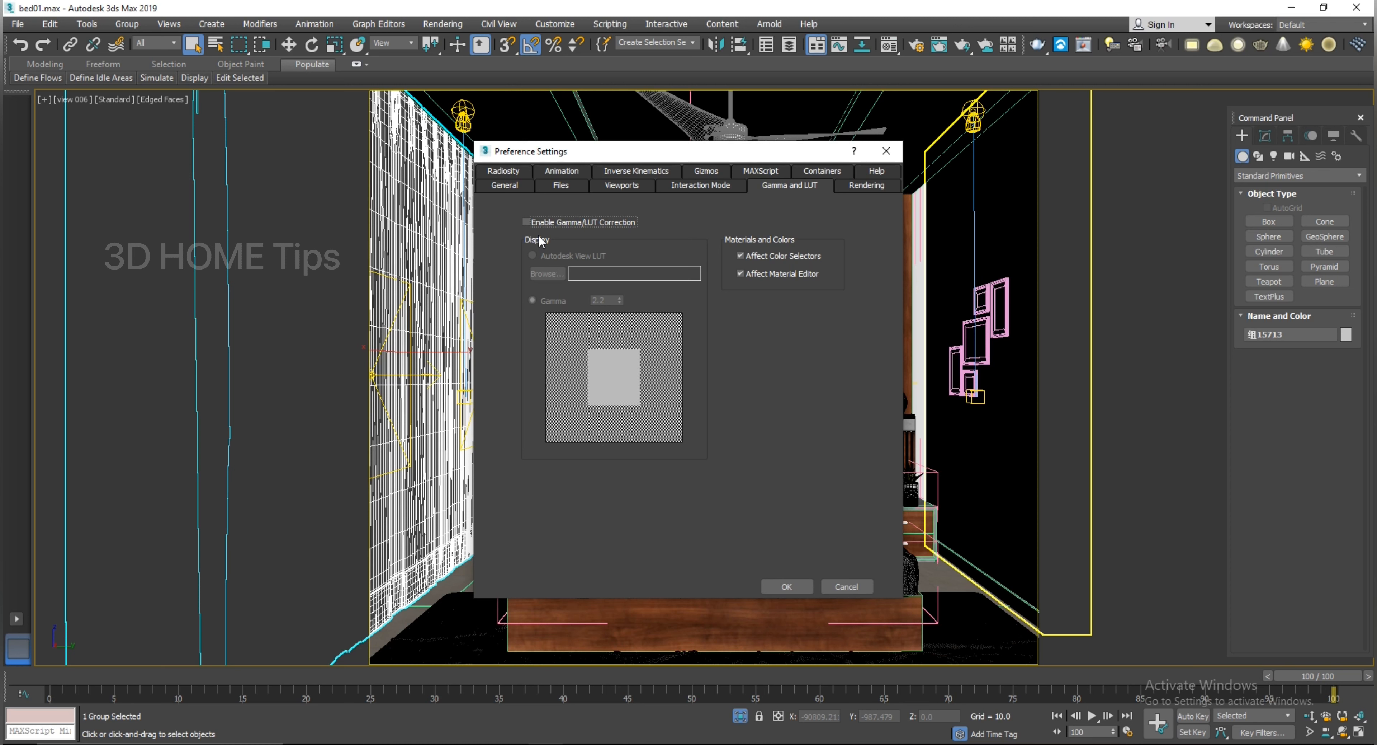
{"action": "left_click", "coordinate": [791, 587]}
- Render the bedroom camera view with gamma correction disabled
{"action": "left_click", "coordinate": [602, 340]}
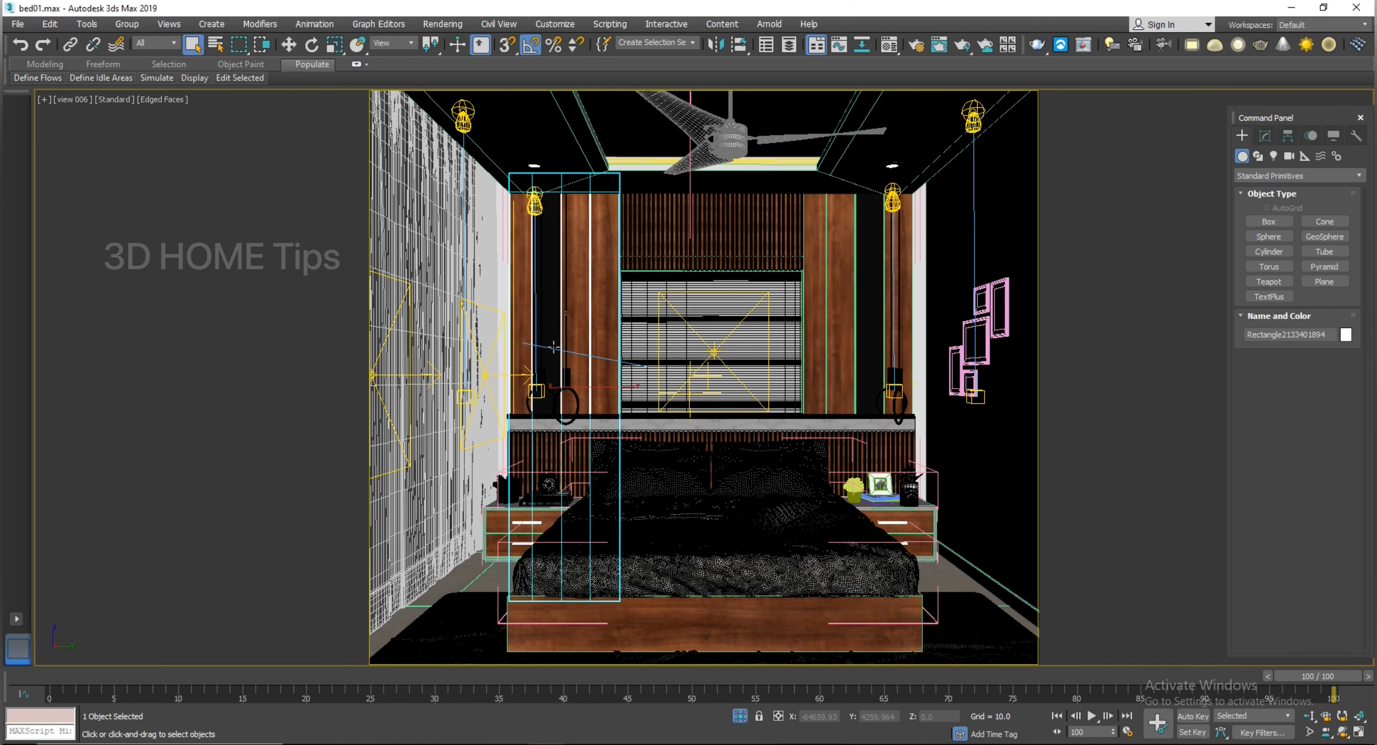
{"action": "key", "text": "shift+q"}
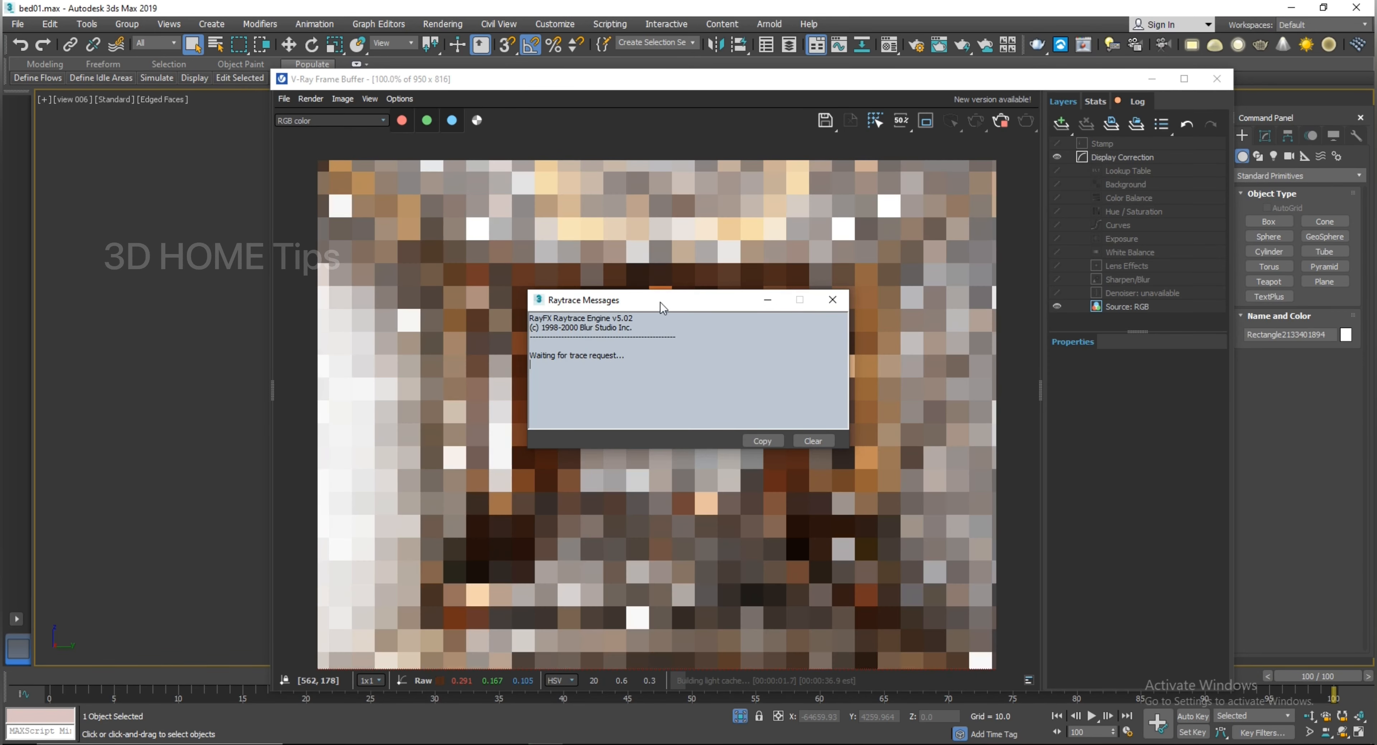
{"action": "left_click", "coordinate": [633, 250]}
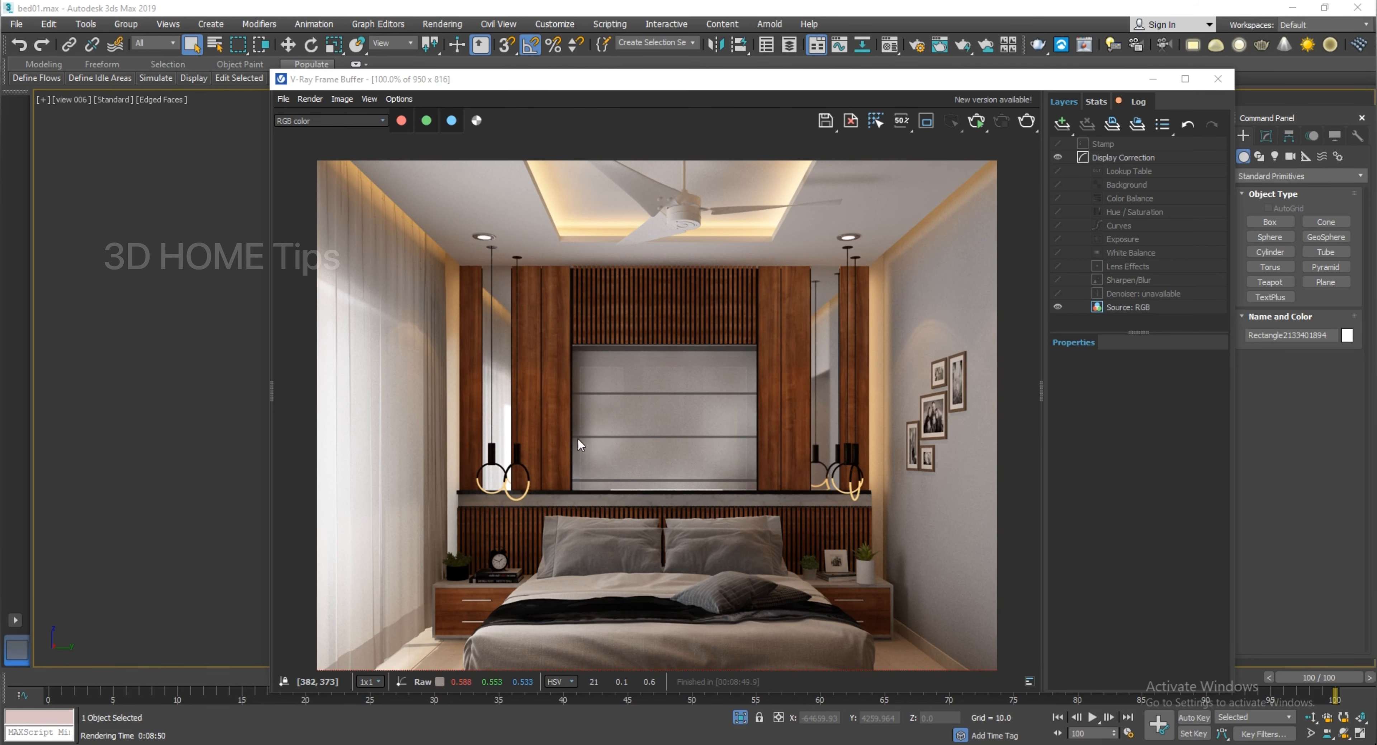
- Start saving the finished render and create a new folder named RENDER on the Desktop
{"action": "left_click_drag", "start_coordinate": [603, 88], "coordinate": [532, 74]}
{"action": "left_click", "coordinate": [755, 109]}
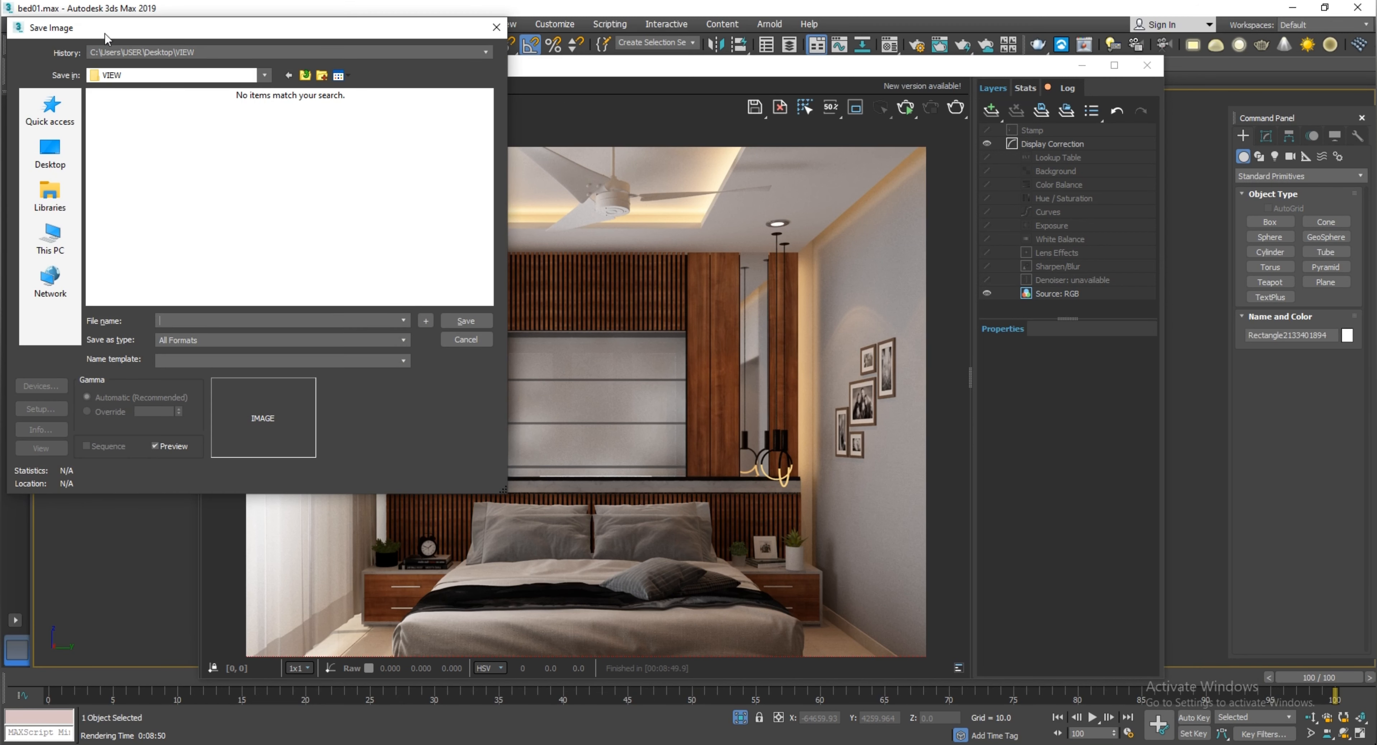
{"action": "left_click", "coordinate": [46, 163]}
{"action": "right_click", "coordinate": [194, 249]}
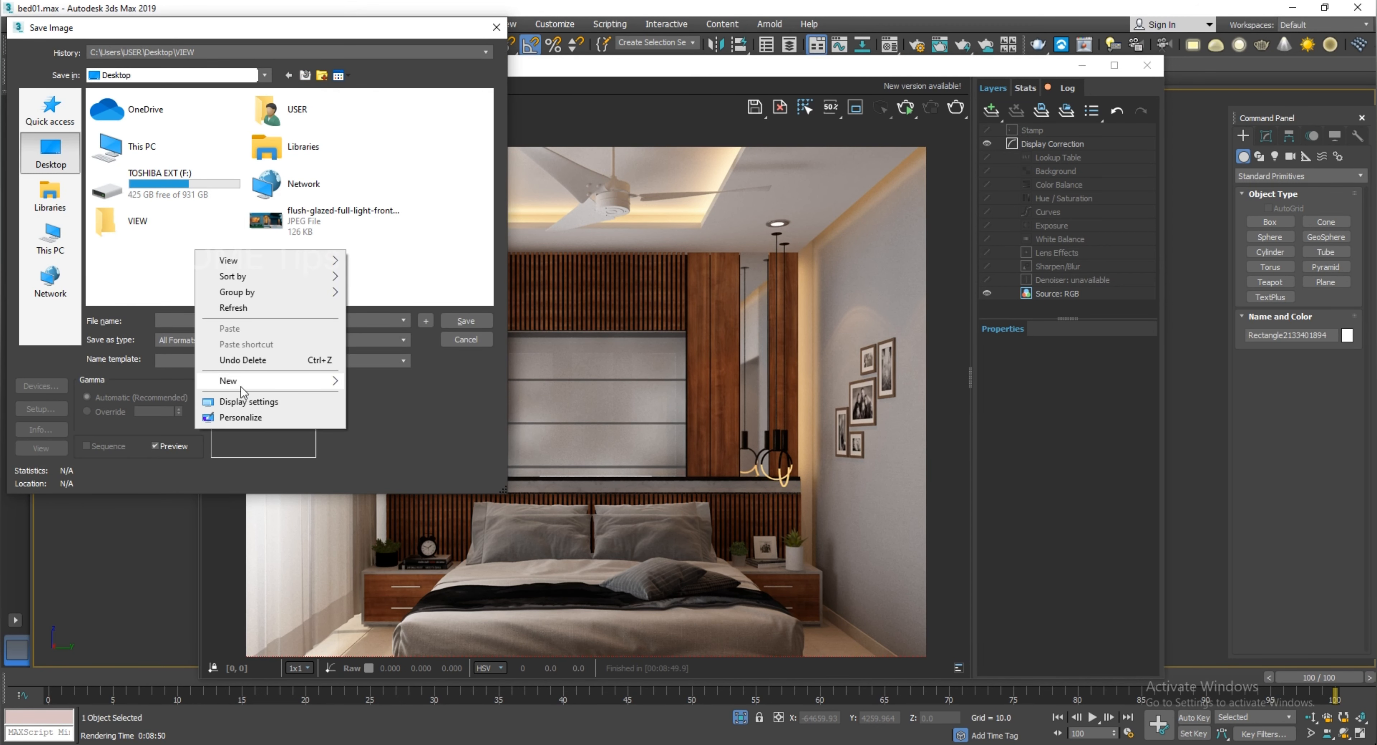
{"action": "mouse_move", "coordinate": [240, 385]}
{"action": "left_click", "coordinate": [365, 378]}
{"action": "type", "text": "RENDER"}
{"action": "key", "text": "Return"}
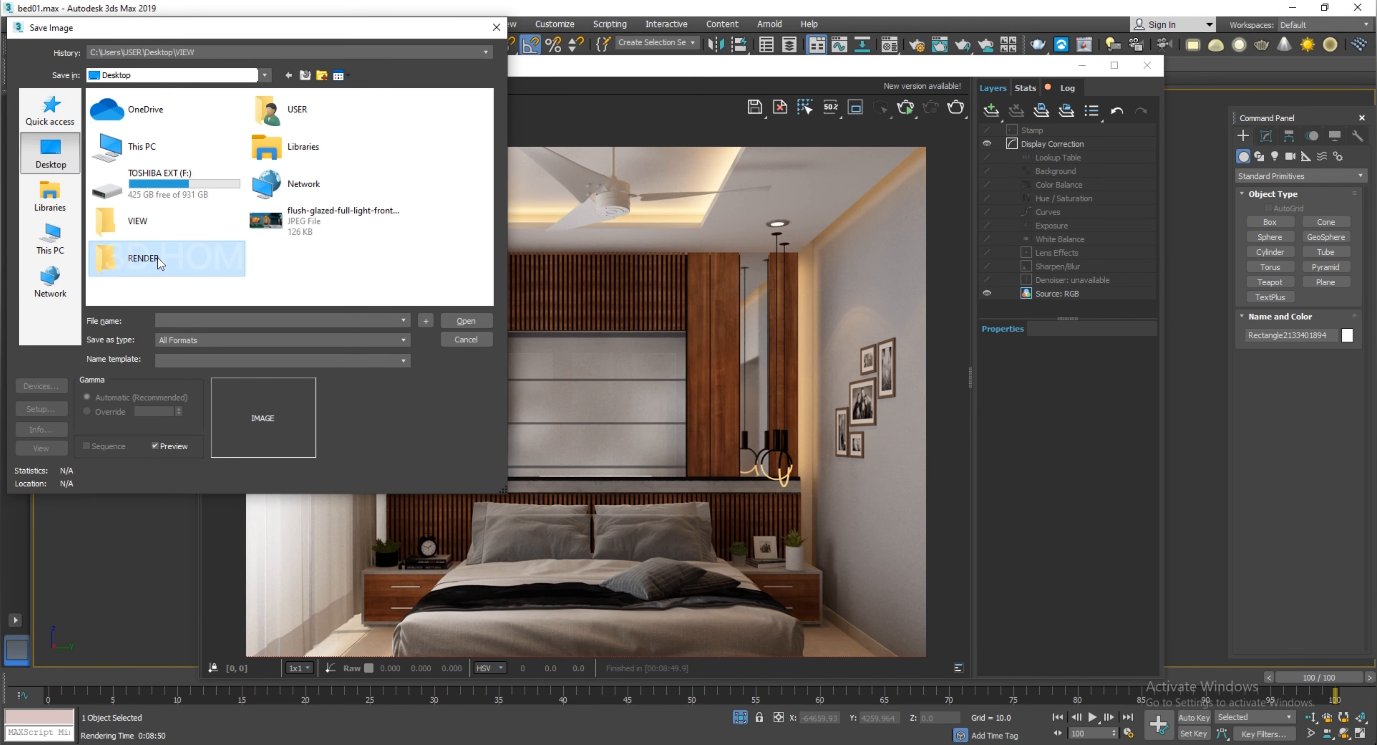
- Save the render as image file A in the RENDER folder, then close the V-Ray Frame Buffer
{"action": "key", "text": "Return"}
{"action": "left_click", "coordinate": [162, 317]}
{"action": "type", "text": "1"}
{"action": "left_click", "coordinate": [251, 339]}
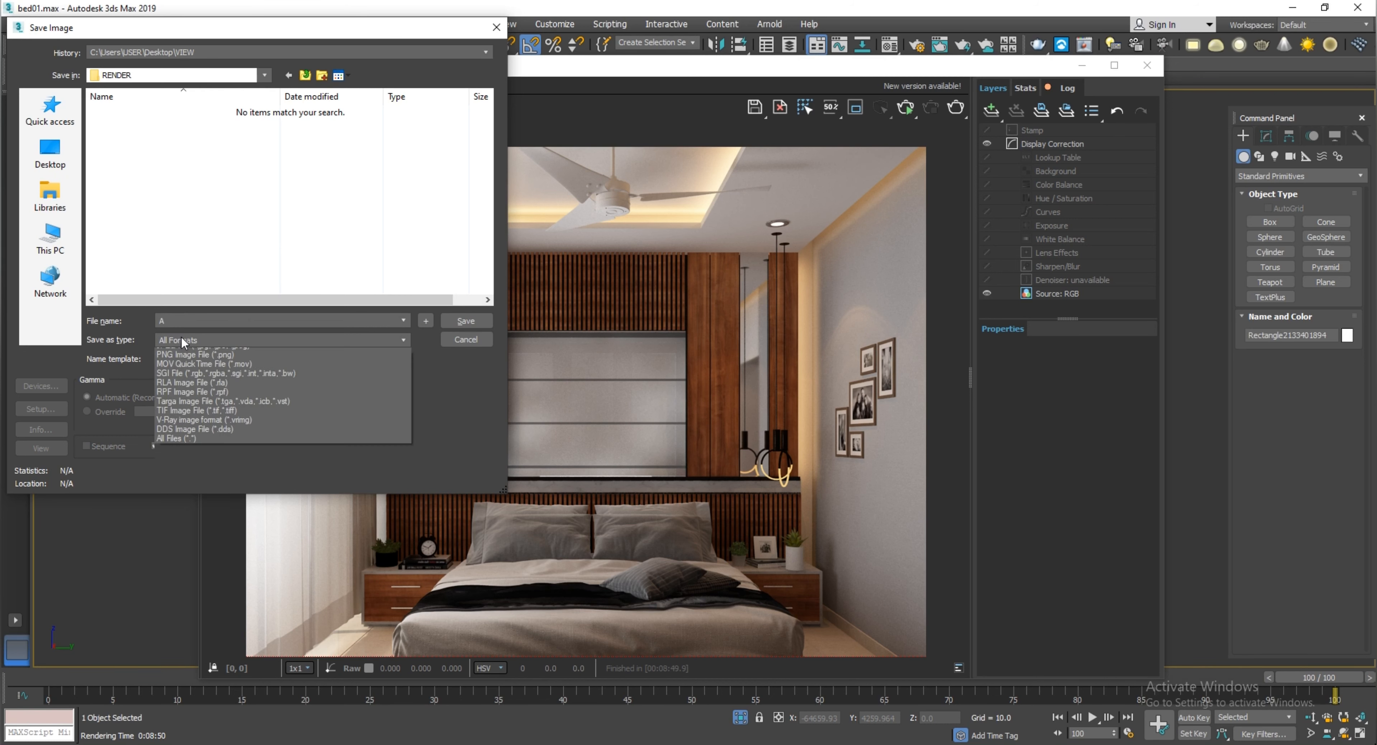
{"action": "left_click", "coordinate": [244, 414]}
{"action": "left_click", "coordinate": [464, 320]}
{"action": "left_click", "coordinate": [211, 345]}
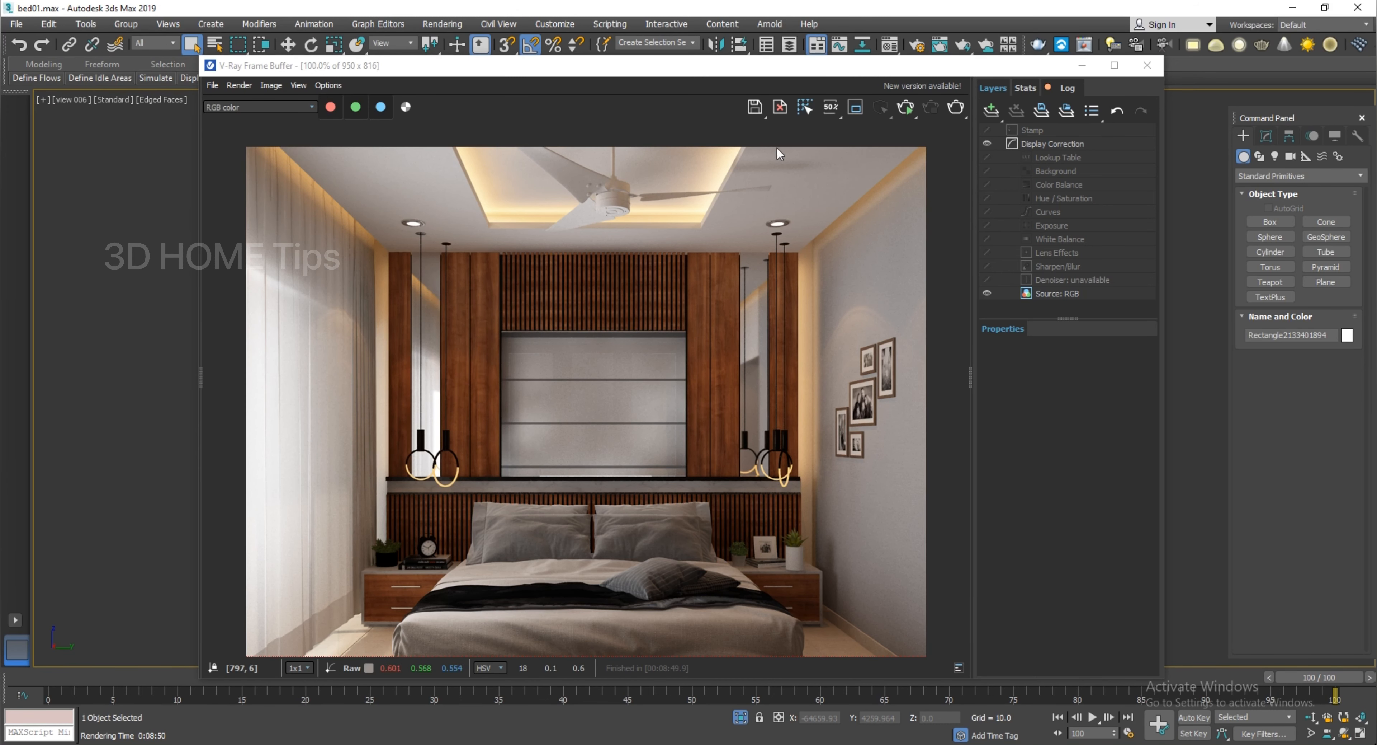
{"action": "left_click", "coordinate": [1146, 67]}
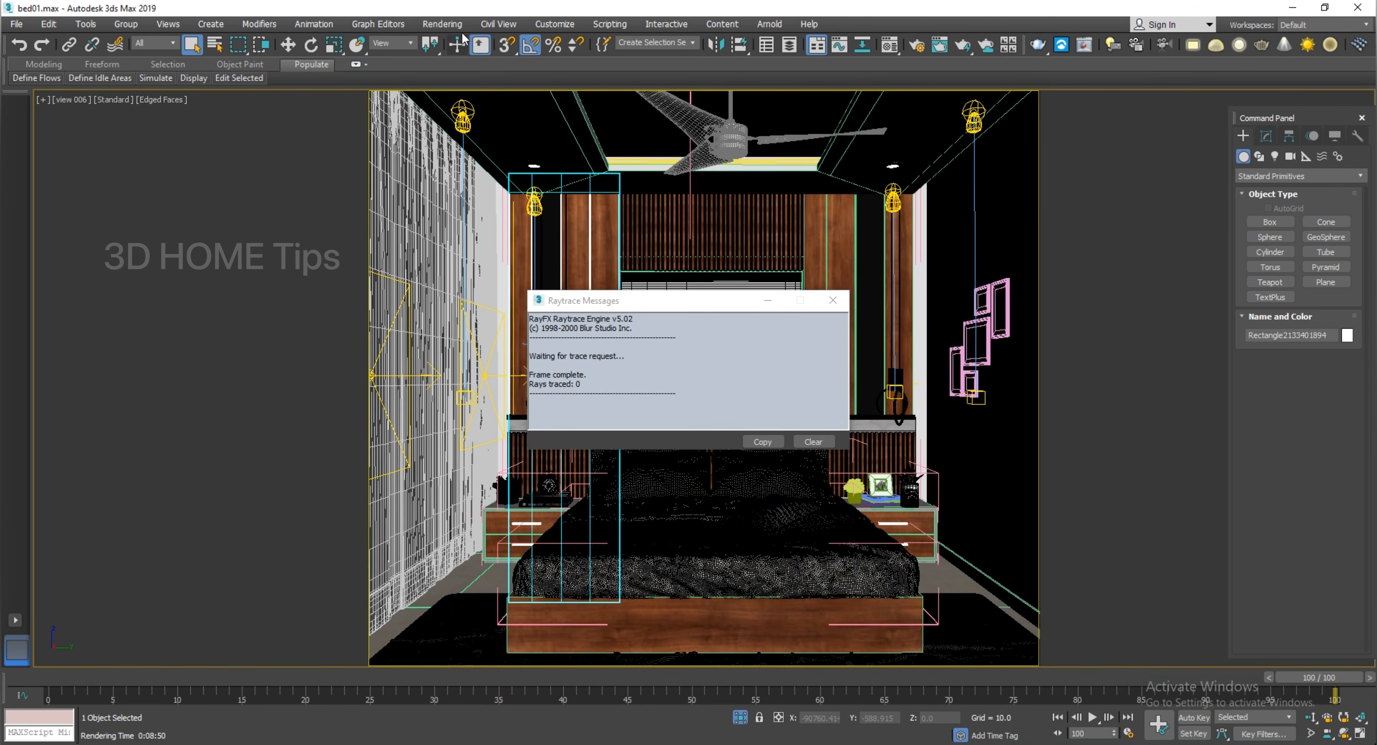
- Enable Gamma/LUT Correction in the Gamma/LUT setup, apply it, and dismiss the raytrace messages window
{"action": "left_click", "coordinate": [452, 24]}
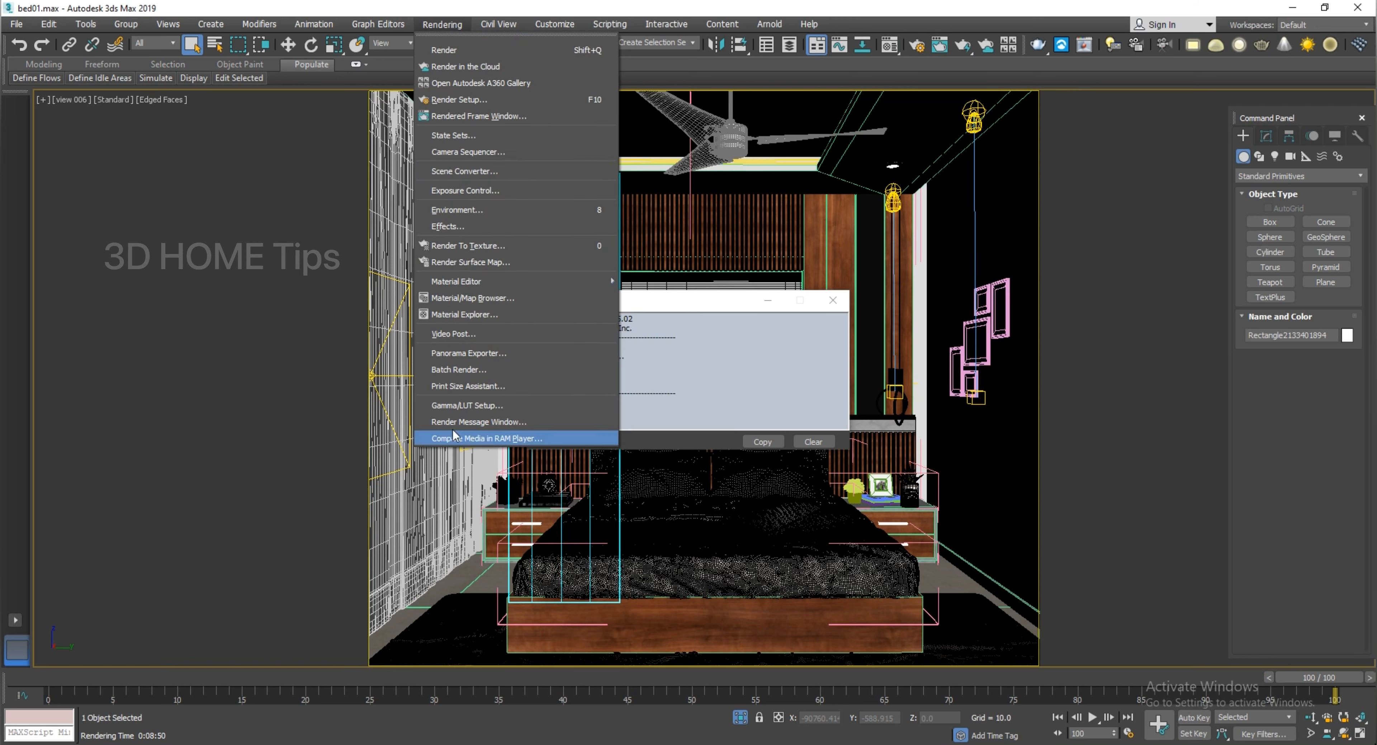
{"action": "left_click", "coordinate": [465, 405]}
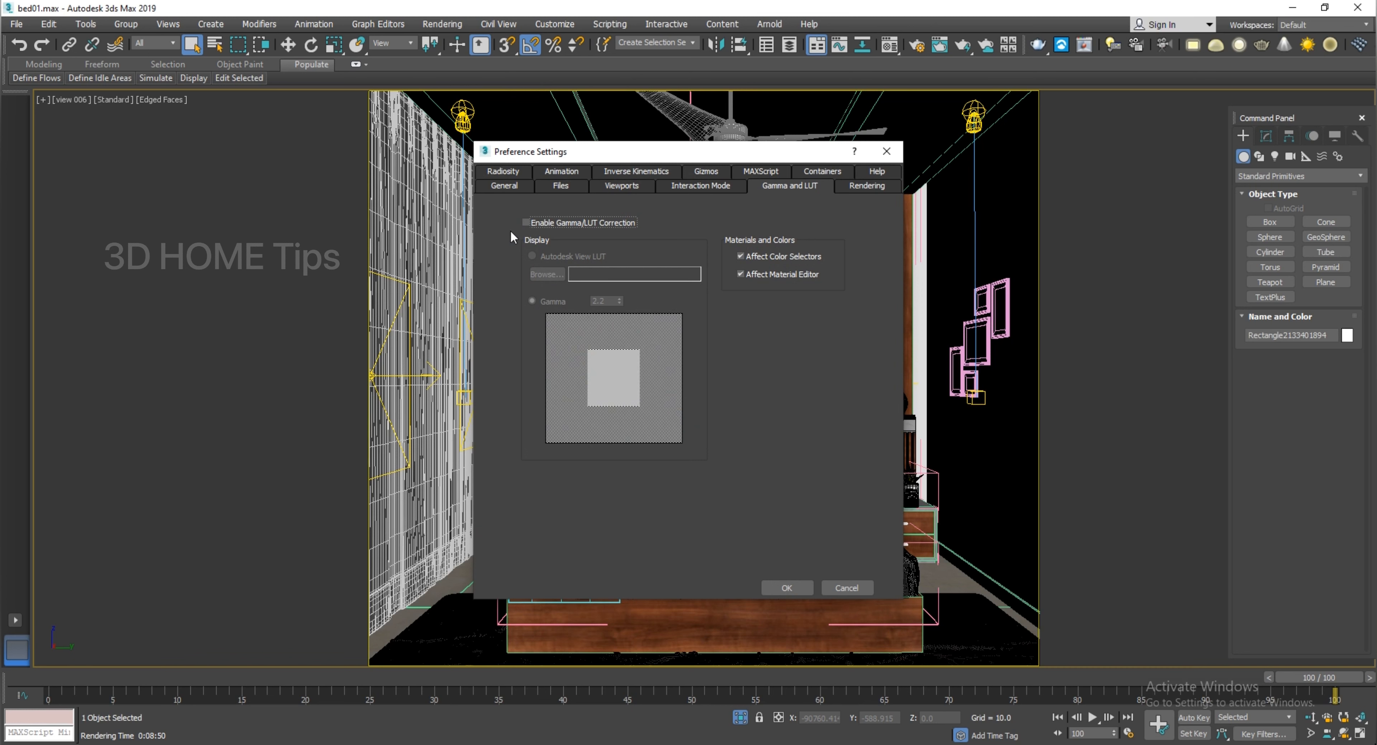
{"action": "left_click", "coordinate": [525, 221]}
{"action": "left_click", "coordinate": [795, 587]}
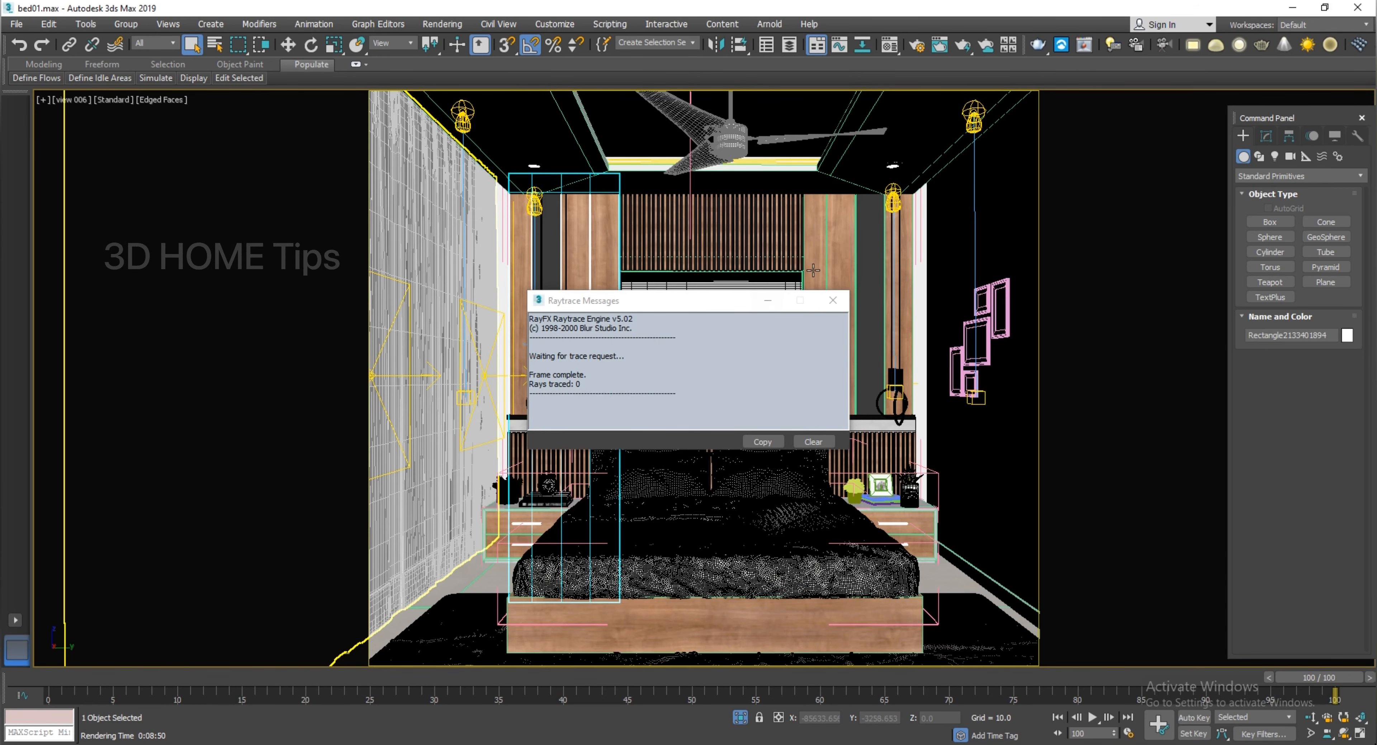
{"action": "left_click", "coordinate": [833, 301]}
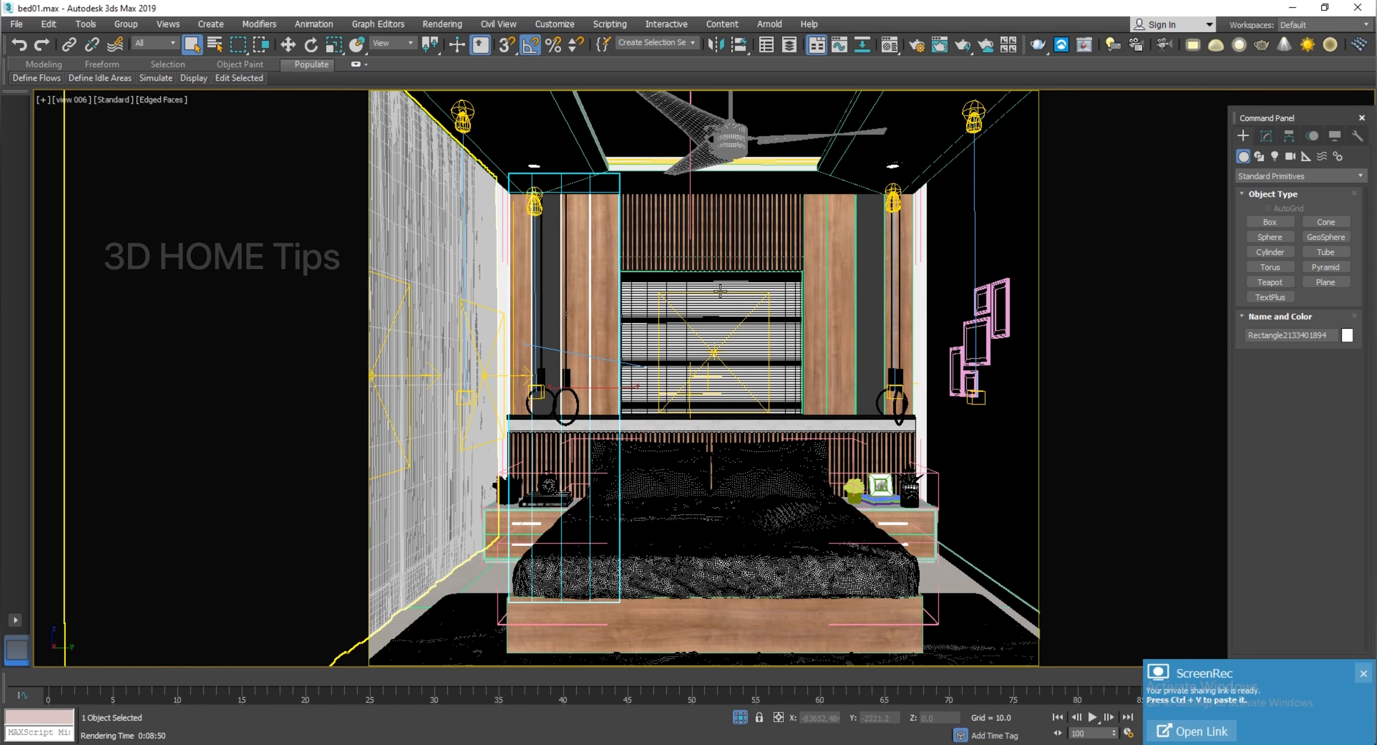
- Render the bedroom camera view again with gamma correction enabled and inspect the finished image
{"action": "key", "text": "shift+q"}
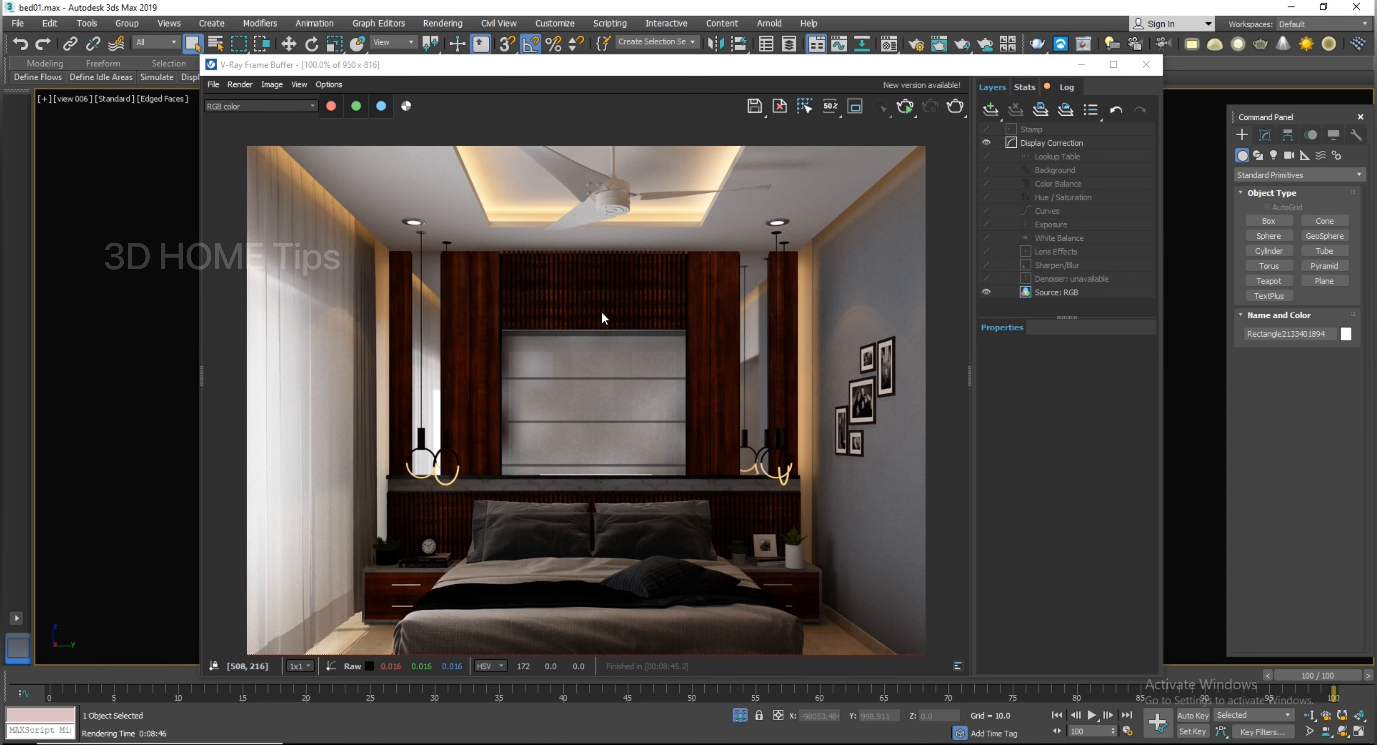
{"action": "left_click_drag", "start_coordinate": [575, 65], "coordinate": [575, 11]}
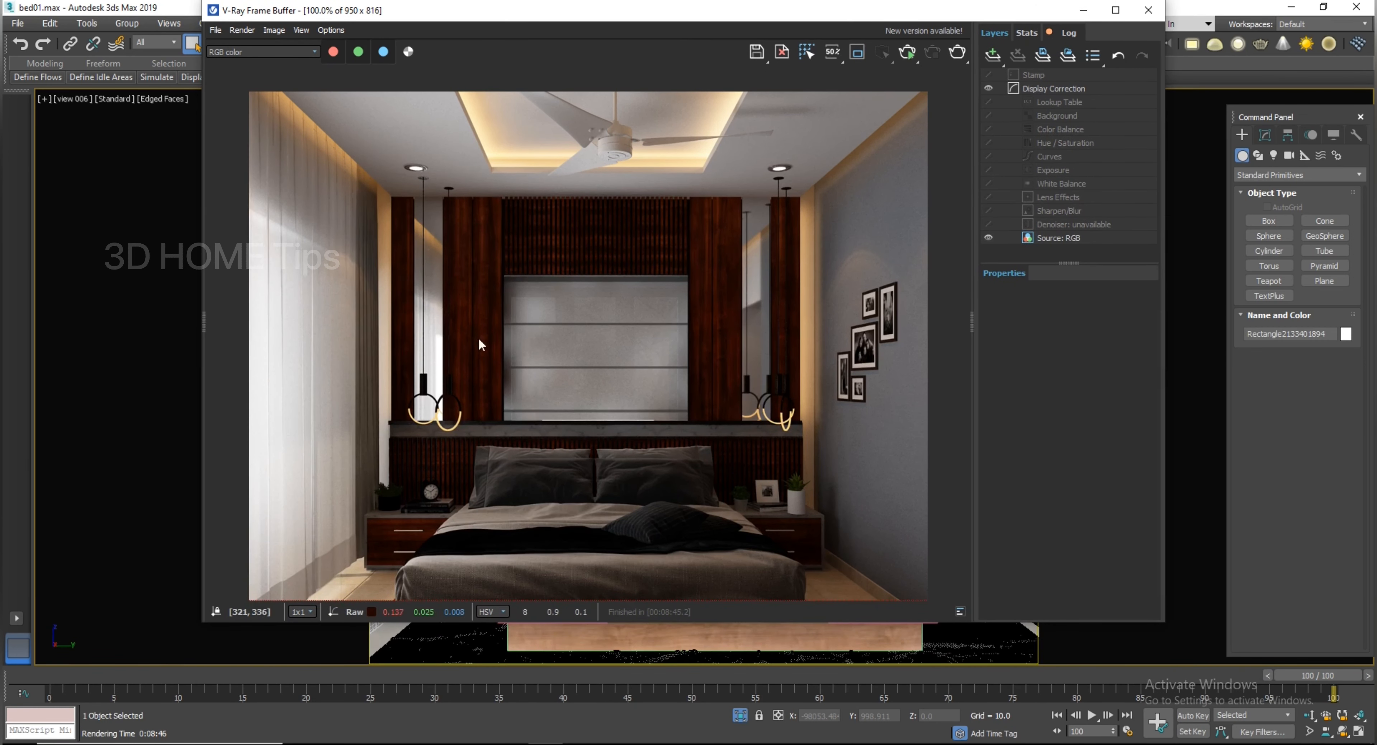
{"action": "scroll", "coordinate": [484, 347], "scroll_direction": "up", "scroll_amount": 2}
{"action": "scroll", "coordinate": [511, 323], "scroll_direction": "down", "scroll_amount": 2}
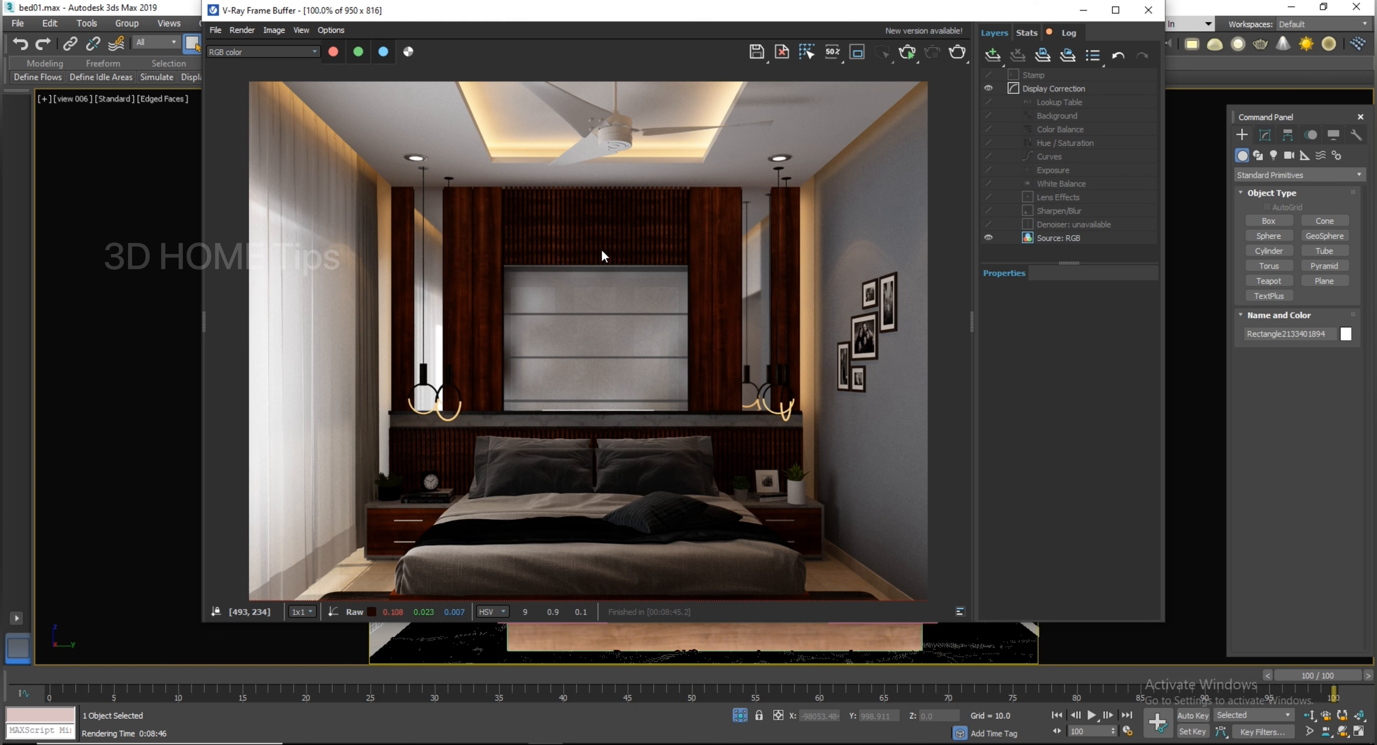
- Save the second render as a JPEG file named B in the RENDER folder and close the V-Ray Frame Buffer
{"action": "left_click", "coordinate": [756, 52]}
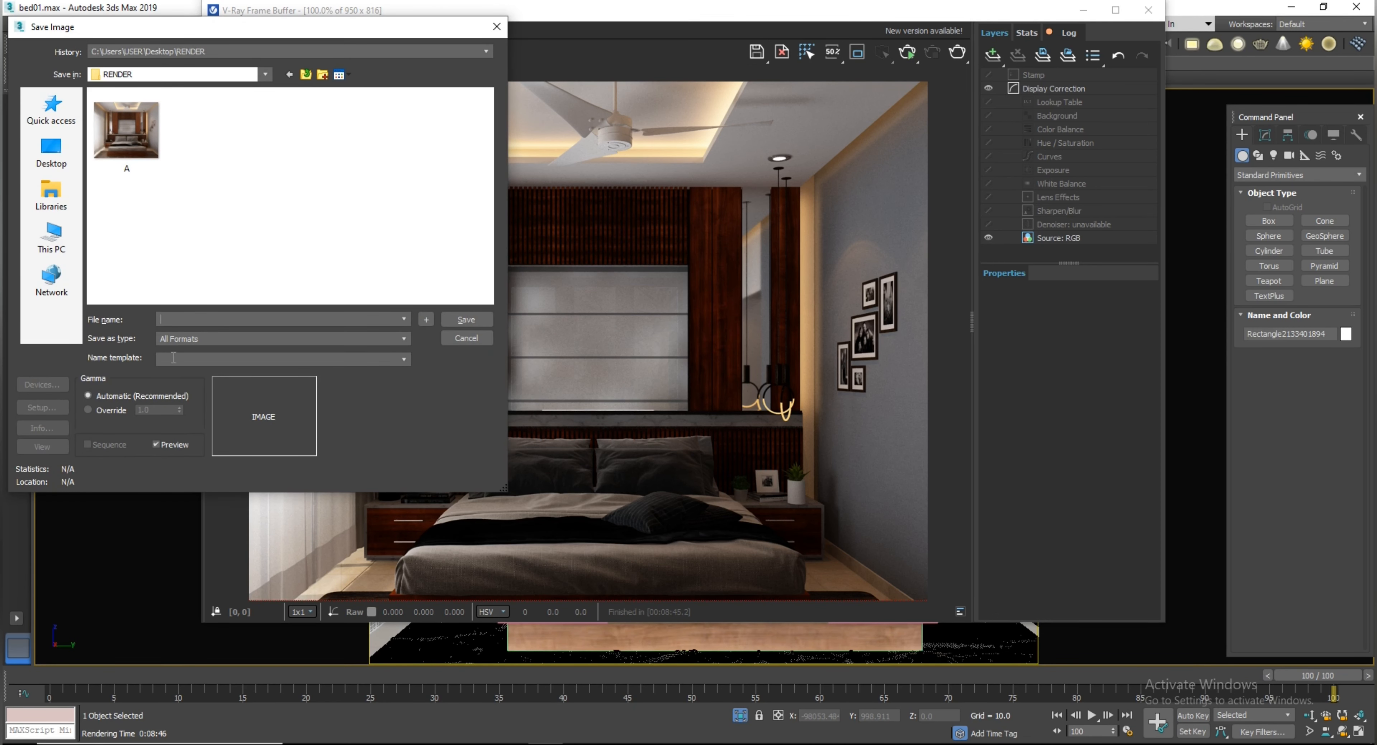
{"action": "left_click", "coordinate": [194, 339]}
{"action": "left_click", "coordinate": [193, 418]}
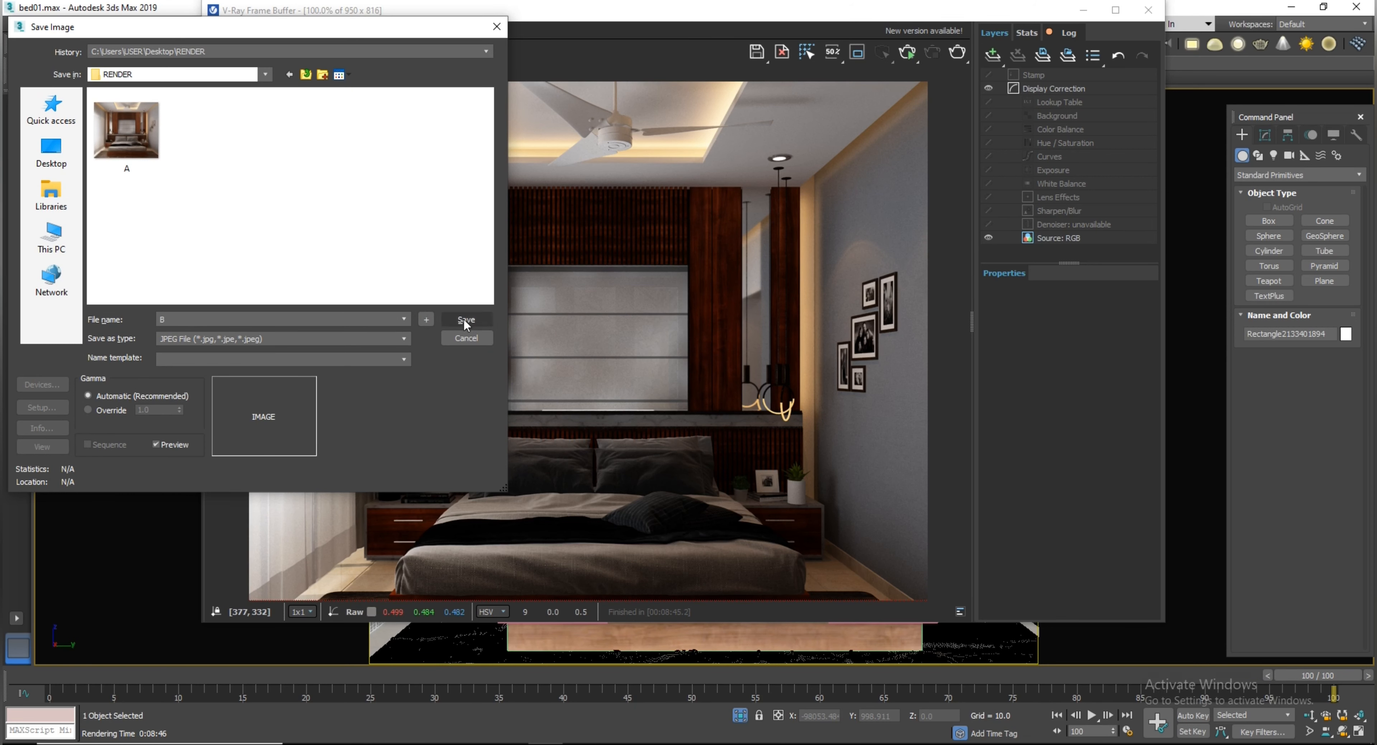
{"action": "left_click", "coordinate": [465, 321]}
{"action": "left_click", "coordinate": [230, 340]}
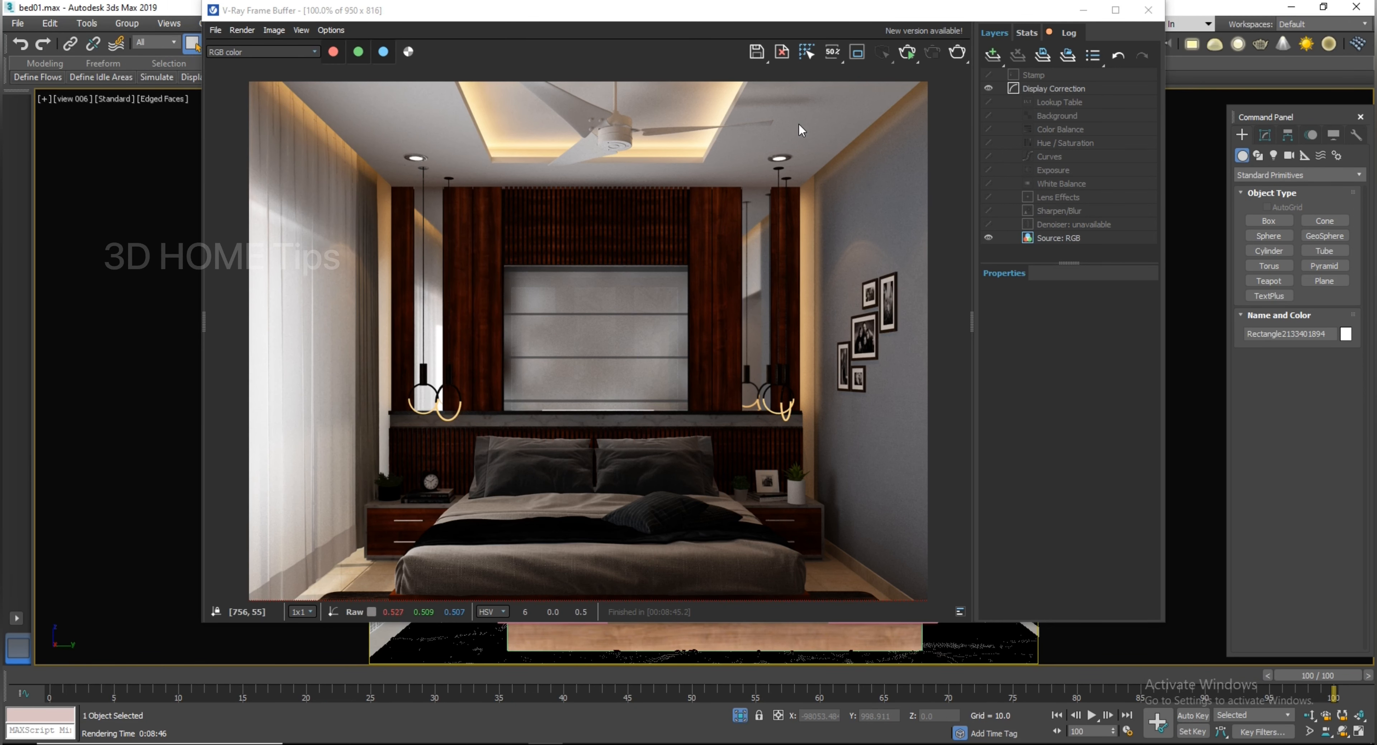
{"action": "left_click", "coordinate": [1150, 13]}
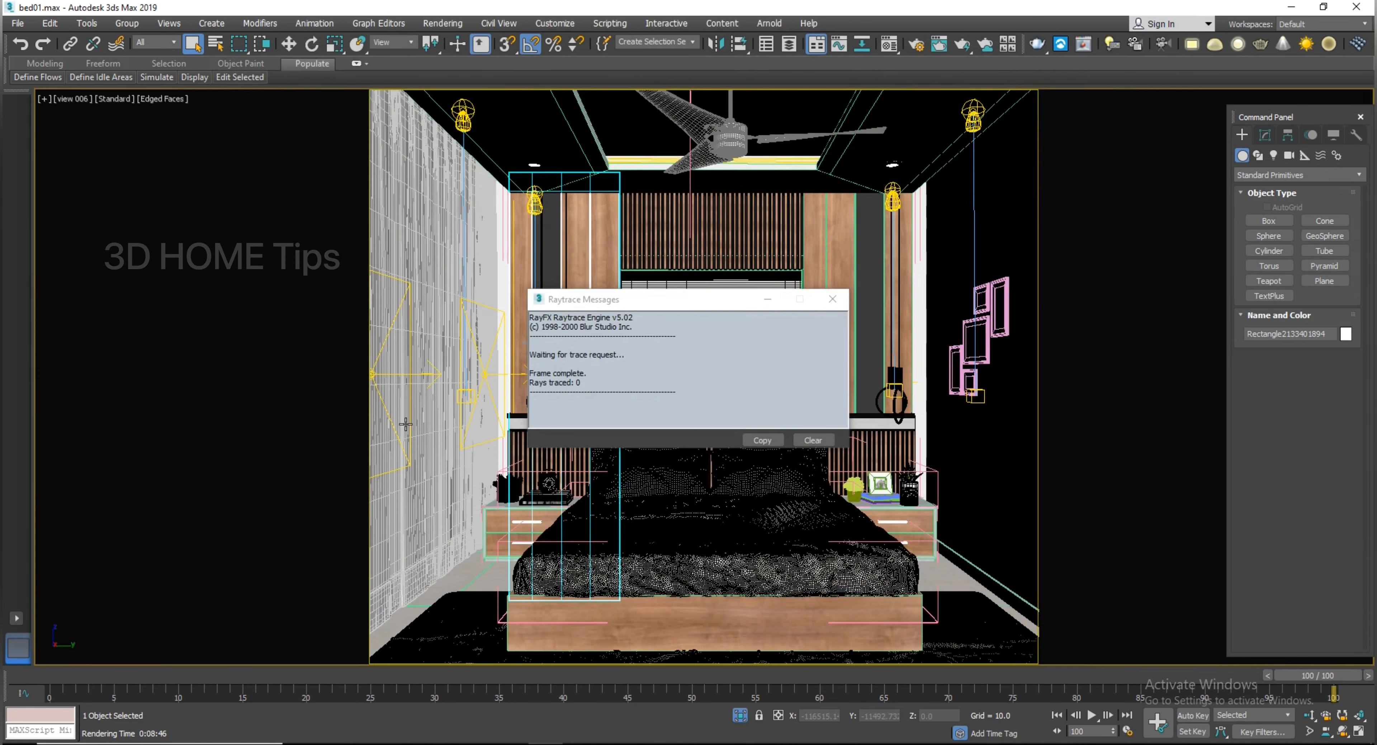
- Change the display gamma value in the Gamma/LUT setup, apply it, and dismiss the raytrace messages window
{"action": "left_click", "coordinate": [443, 23]}
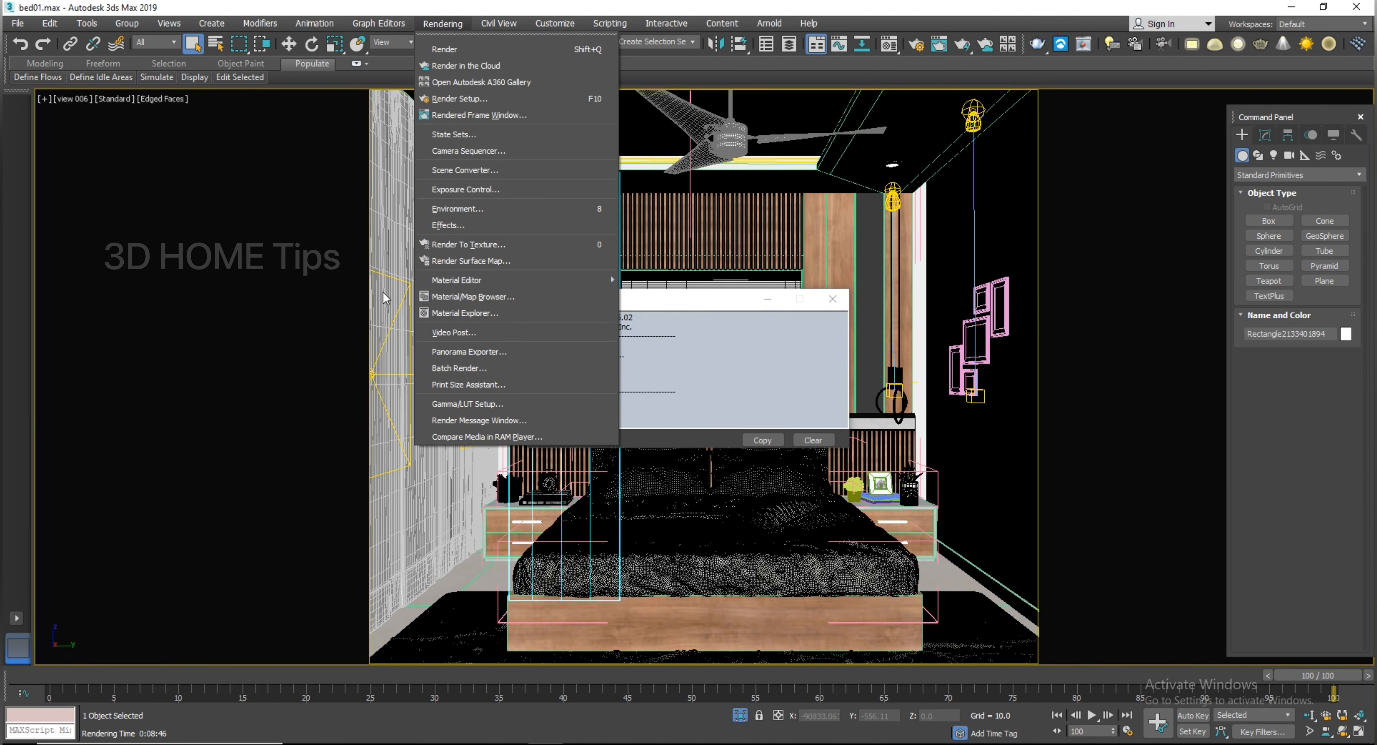
{"action": "left_click", "coordinate": [463, 405]}
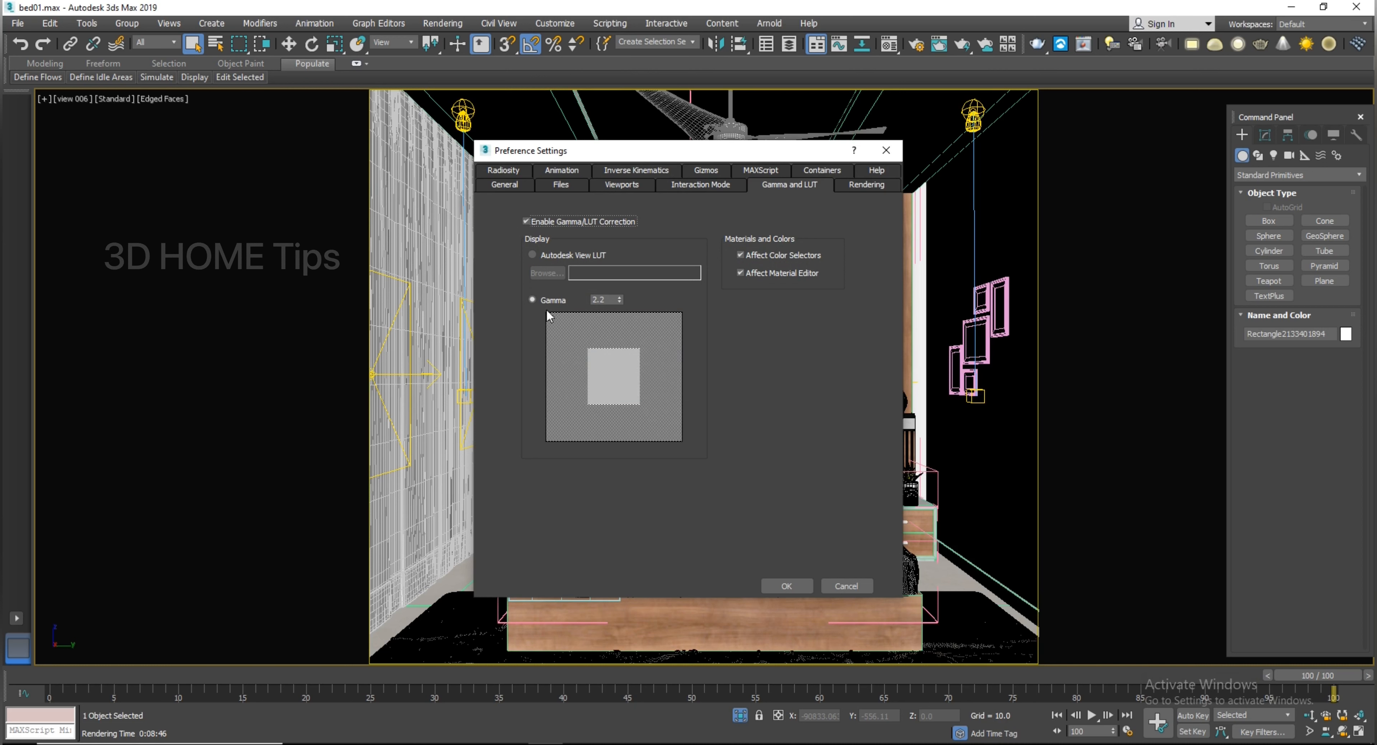
{"action": "left_click_drag", "start_coordinate": [648, 158], "coordinate": [298, 137]}
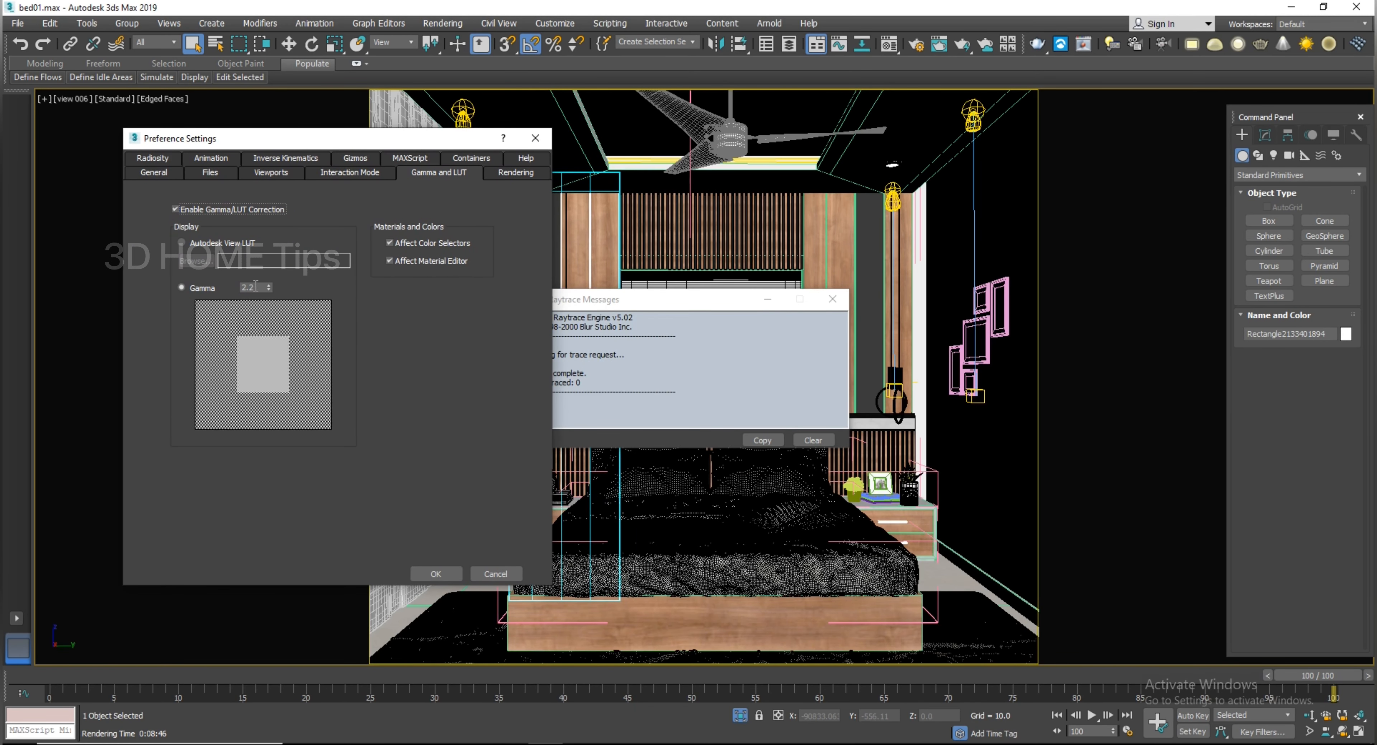
{"action": "left_click_drag", "start_coordinate": [256, 287], "coordinate": [209, 287]}
{"action": "left_click", "coordinate": [434, 573]}
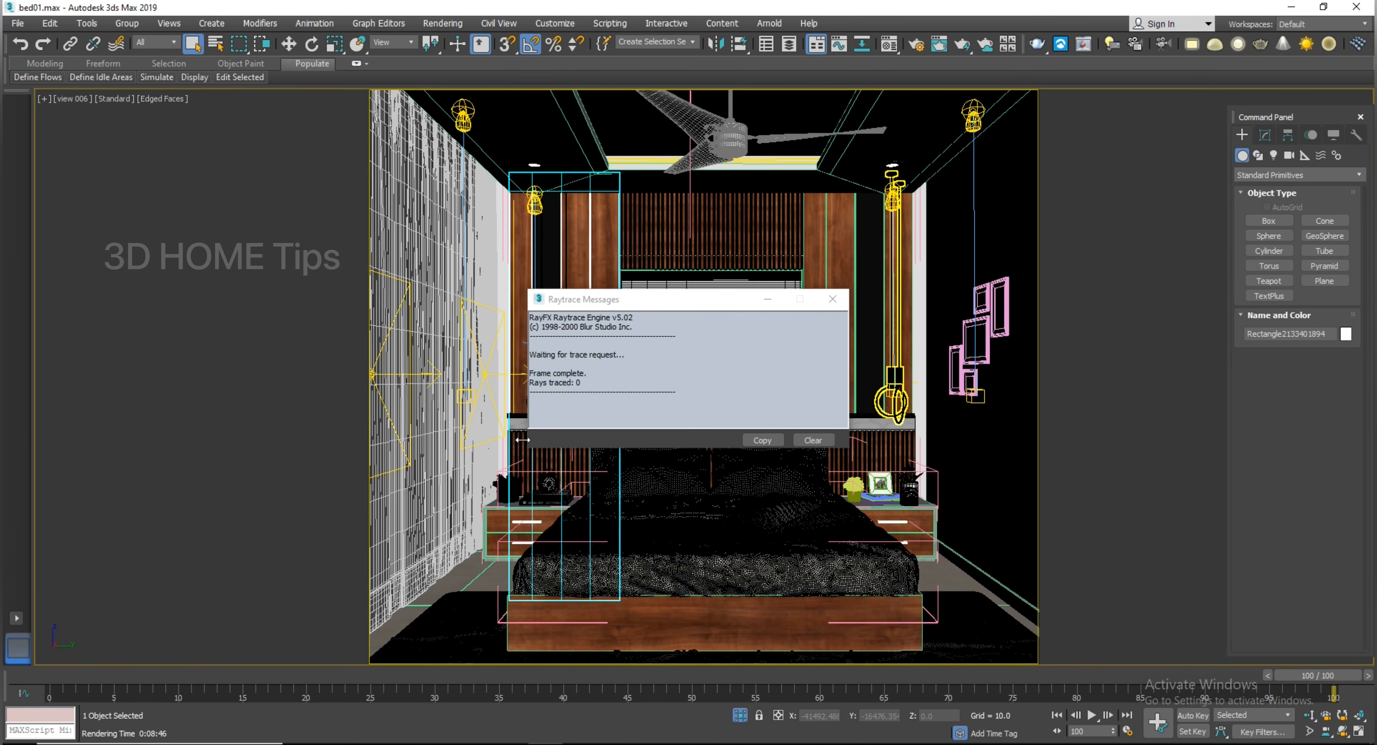
{"action": "left_click", "coordinate": [832, 299]}
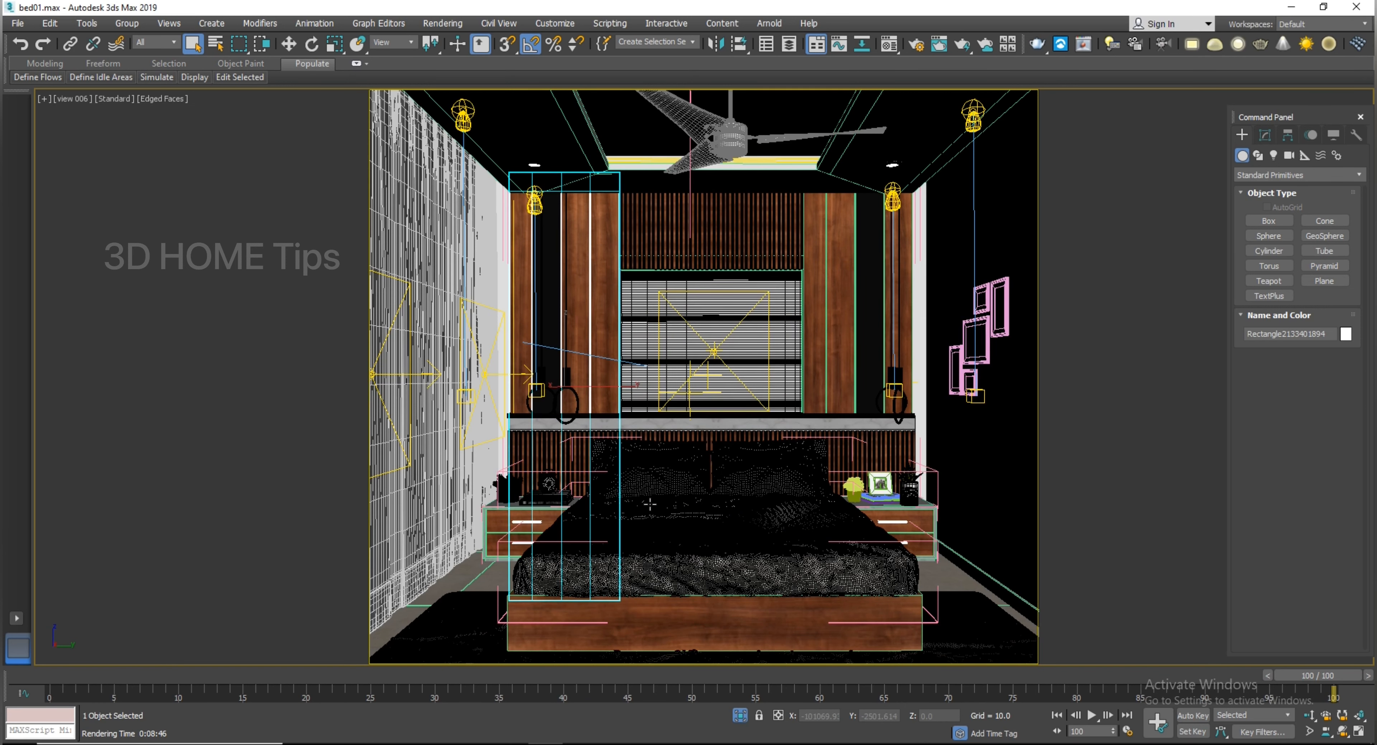
- Render the bedroom camera view with the changed display gamma and inspect the finished image
{"action": "key", "text": "shift+q"}
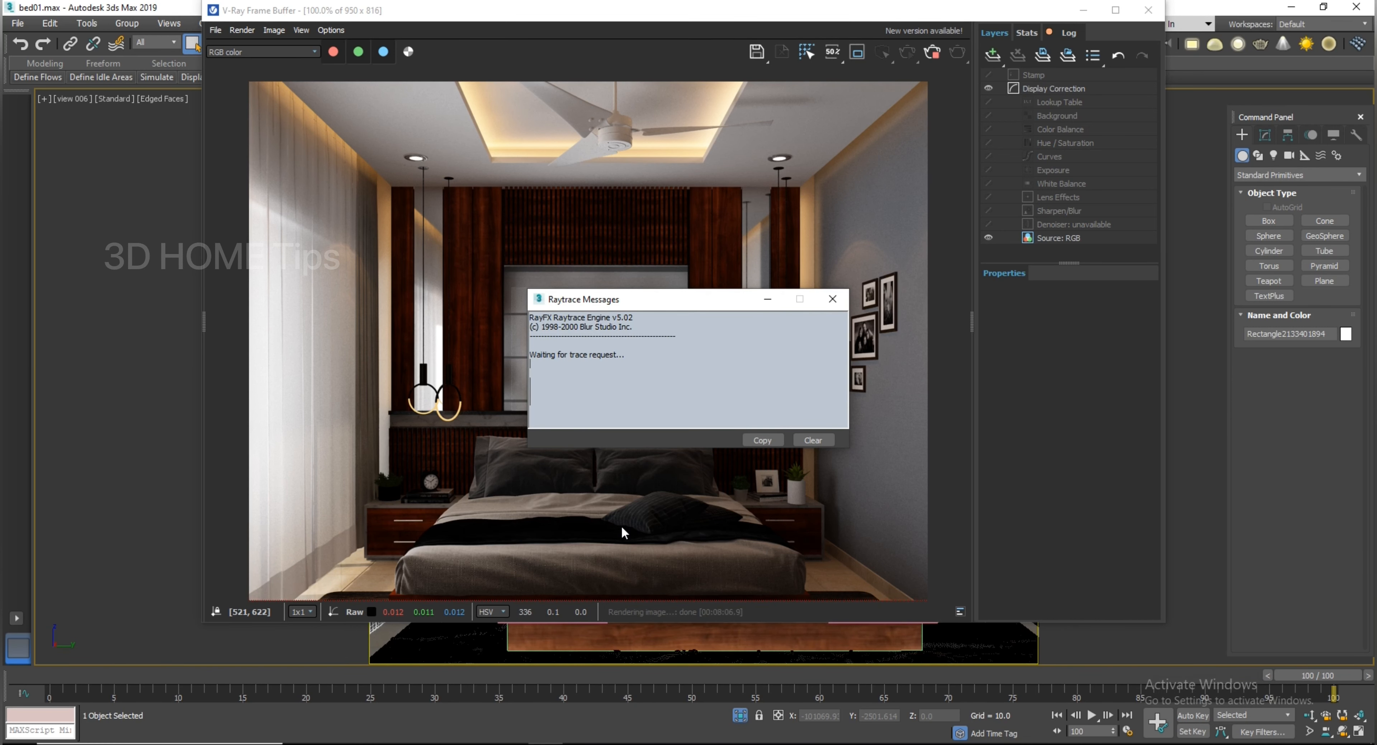
{"action": "left_click", "coordinate": [621, 526]}
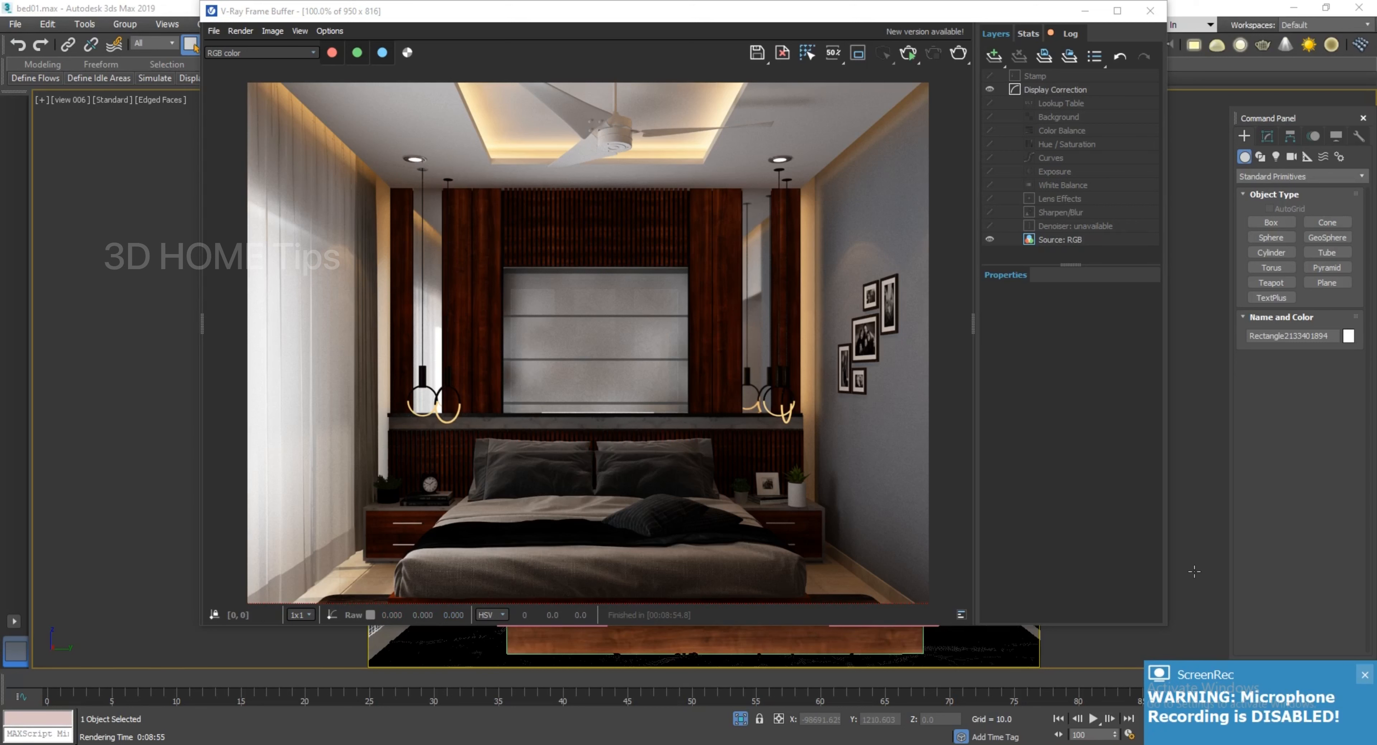
{"action": "left_click", "coordinate": [1365, 675]}
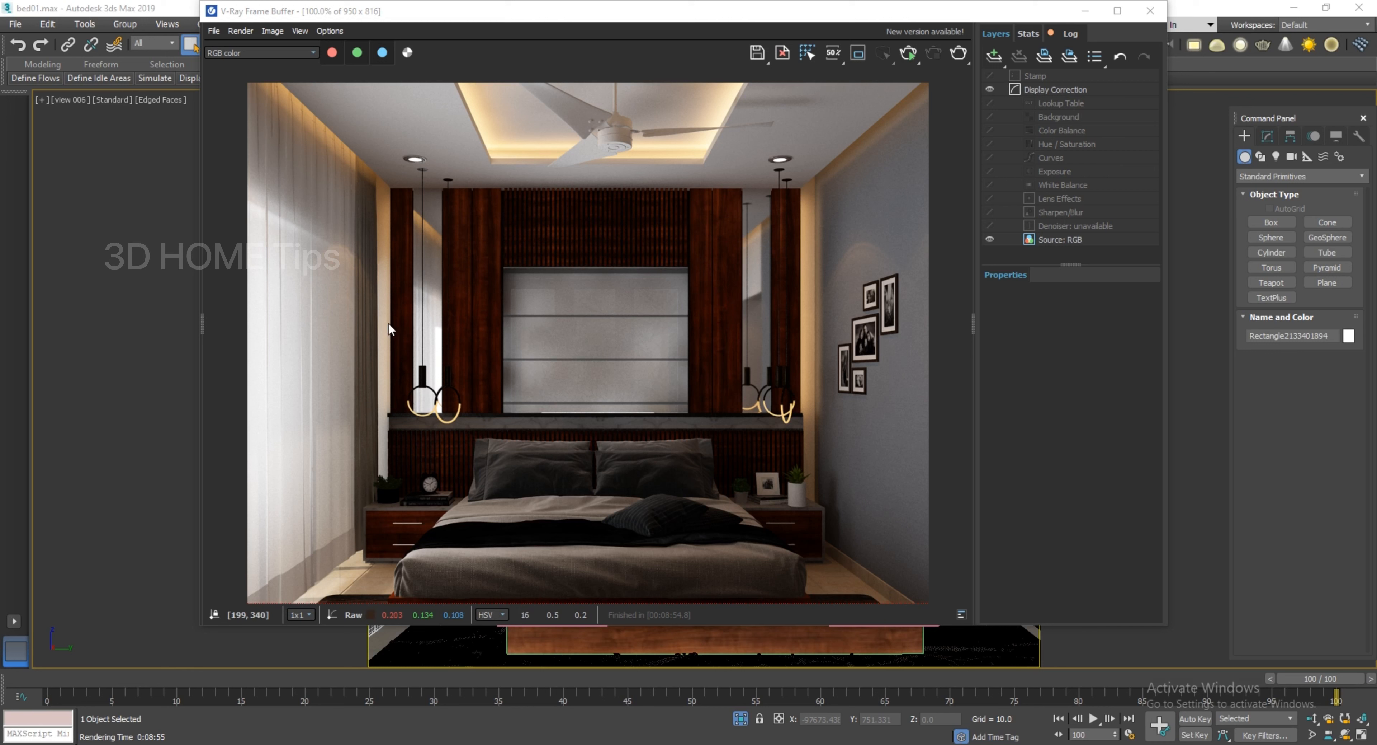
{"action": "scroll", "coordinate": [511, 399], "scroll_direction": "down", "scroll_amount": 1}
{"action": "scroll", "coordinate": [531, 395], "scroll_direction": "up", "scroll_amount": 1}
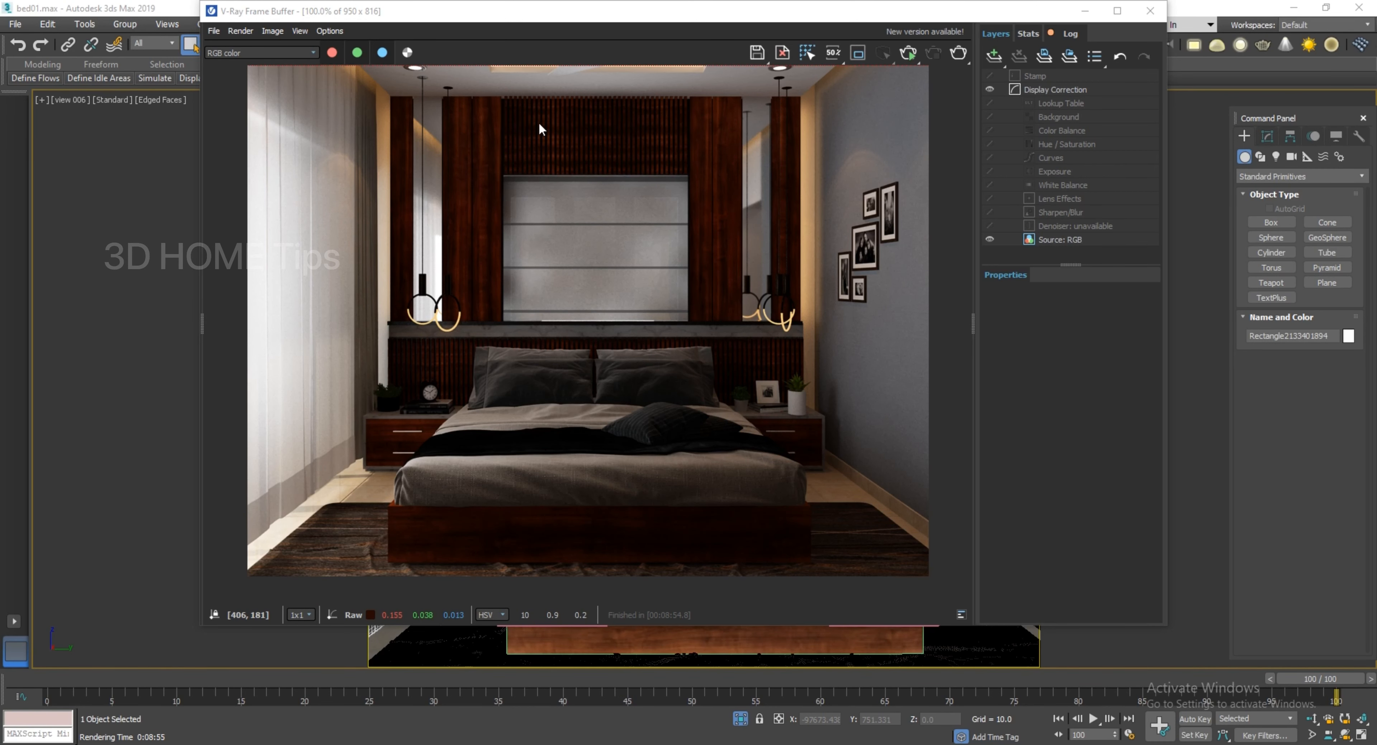
{"action": "scroll", "coordinate": [565, 188], "scroll_direction": "up", "scroll_amount": 1}
{"action": "scroll", "coordinate": [566, 193], "scroll_direction": "down", "scroll_amount": 1}
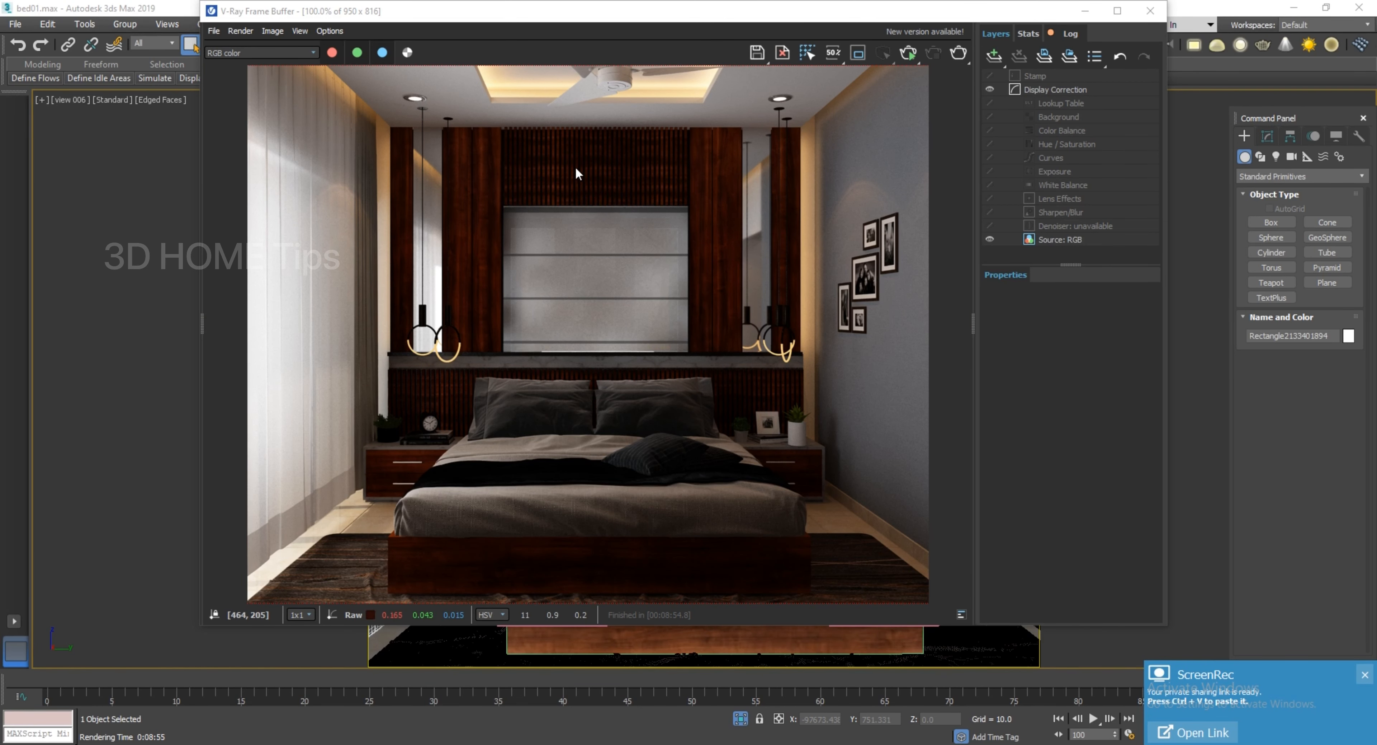
- Save the third render as a JPEG file named C in the RENDER folder, accepting the JPEG quality of 95
{"action": "left_click", "coordinate": [758, 52]}
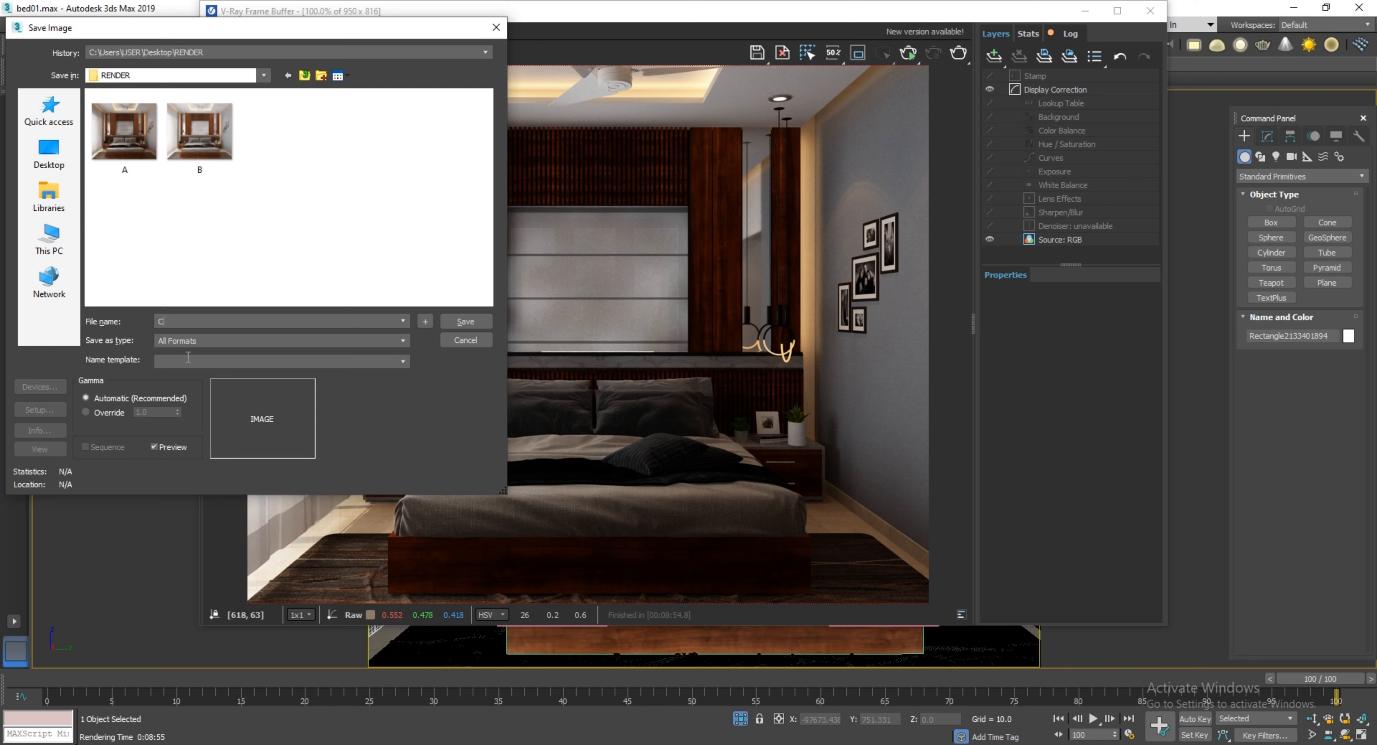
{"action": "left_click", "coordinate": [193, 342]}
{"action": "left_click", "coordinate": [184, 422]}
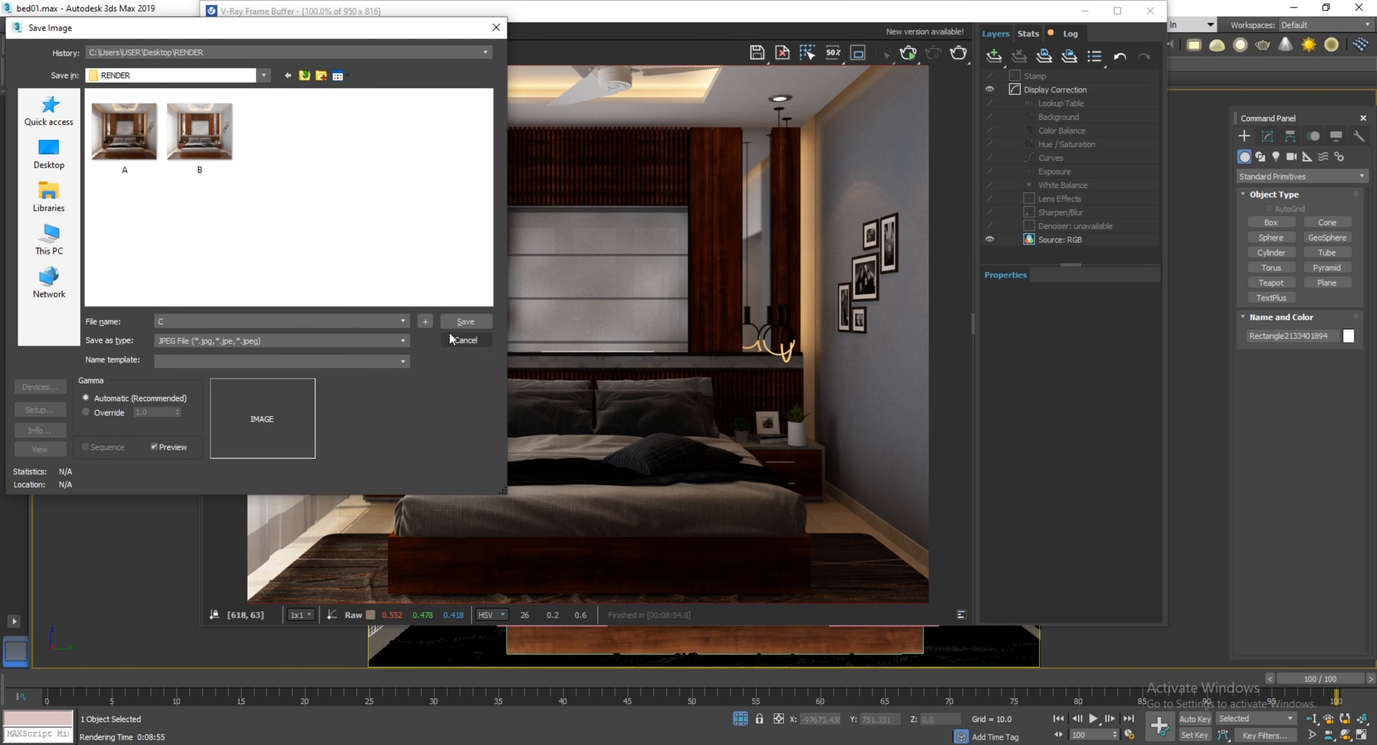
{"action": "left_click", "coordinate": [465, 321]}
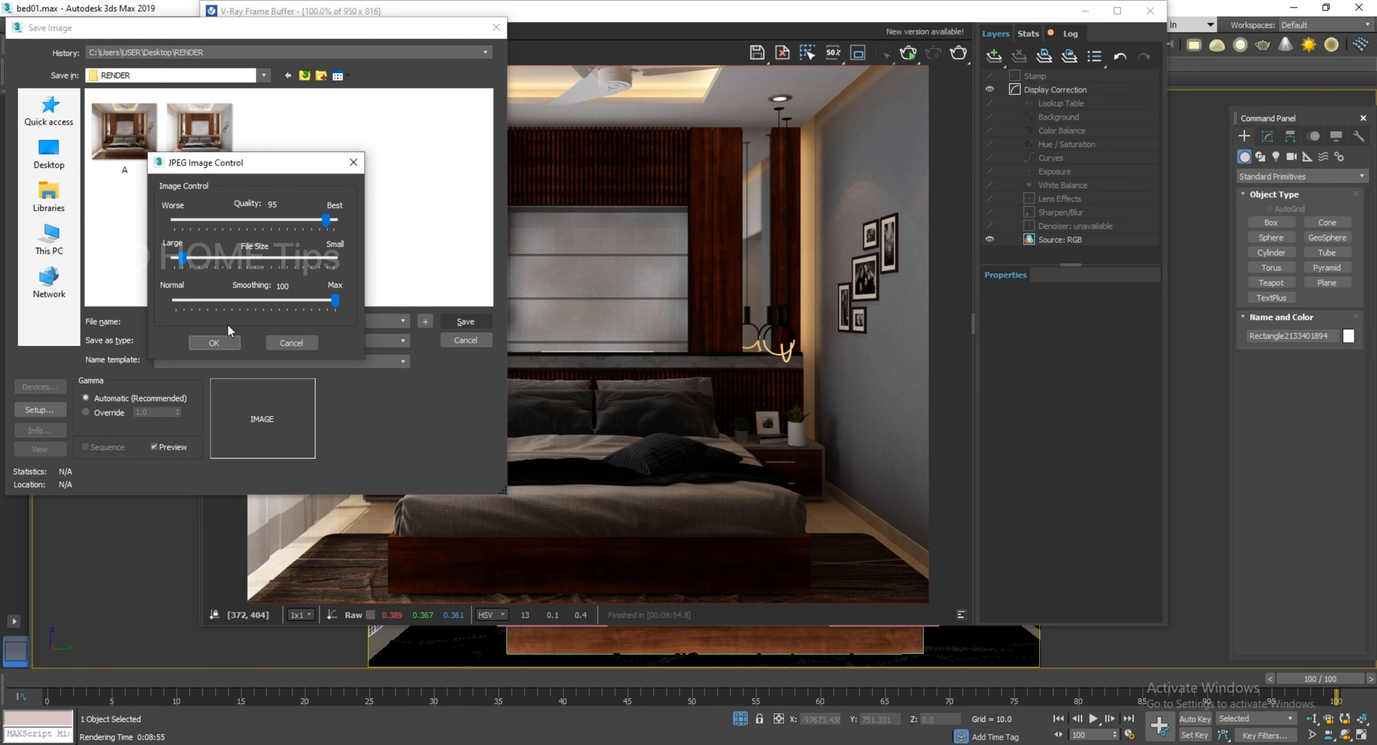
{"action": "left_click", "coordinate": [222, 343]}
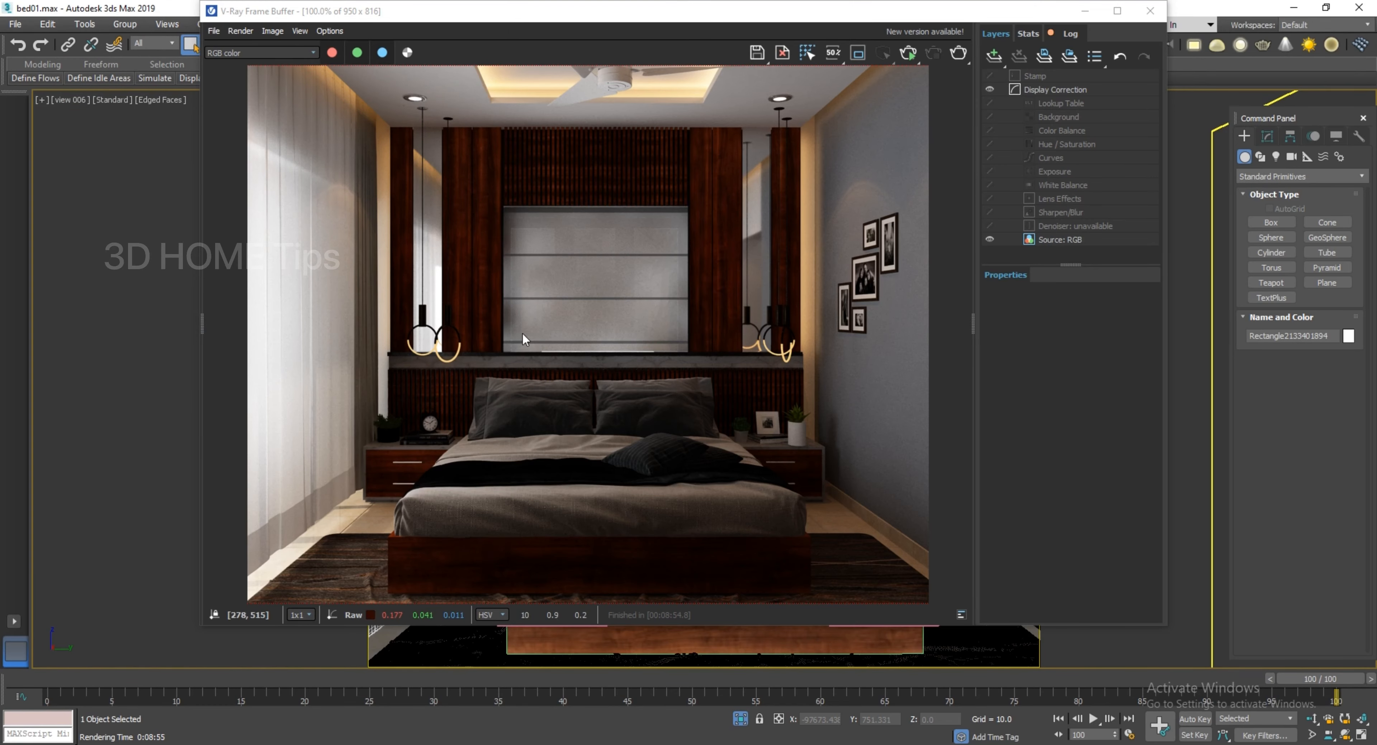
- Minimize 3ds Max and open the saved image C from the RENDER folder on the desktop
{"action": "left_click", "coordinate": [1294, 7]}
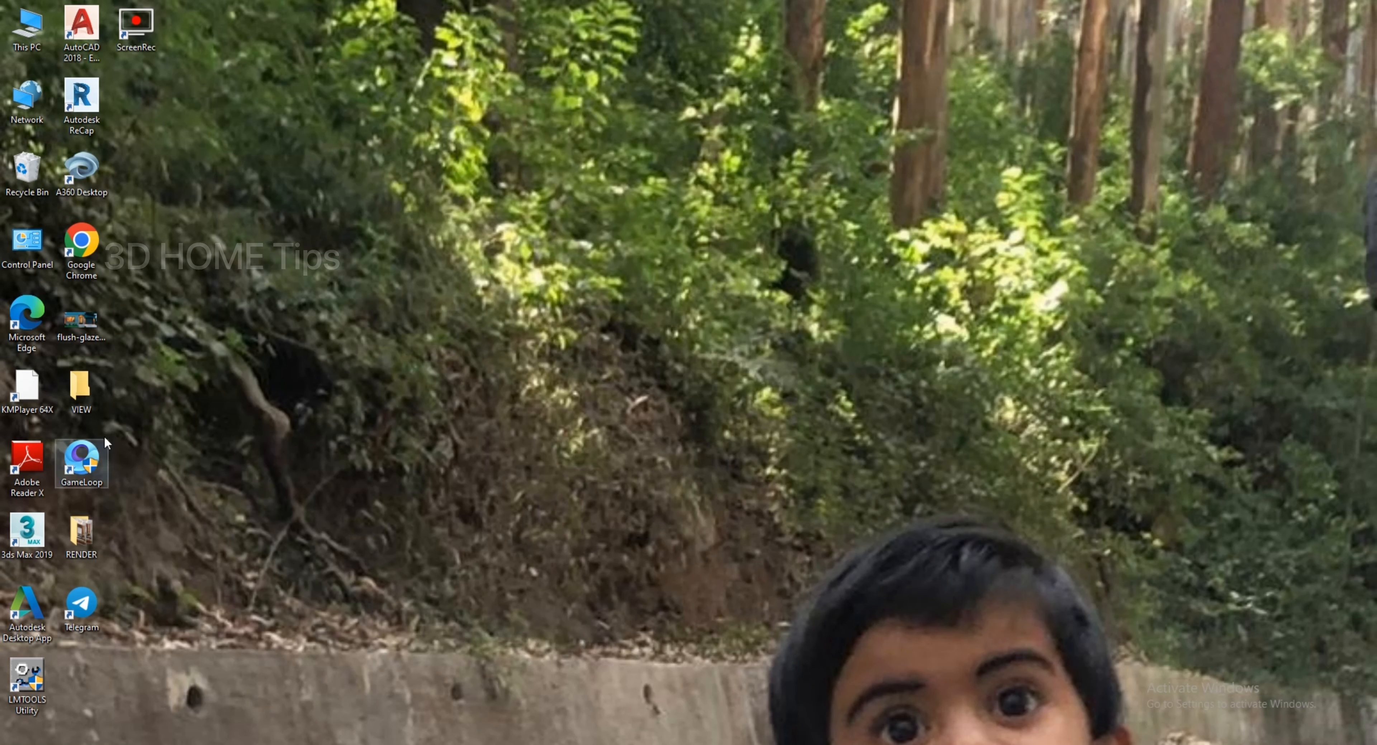
{"action": "double_click", "coordinate": [81, 535]}
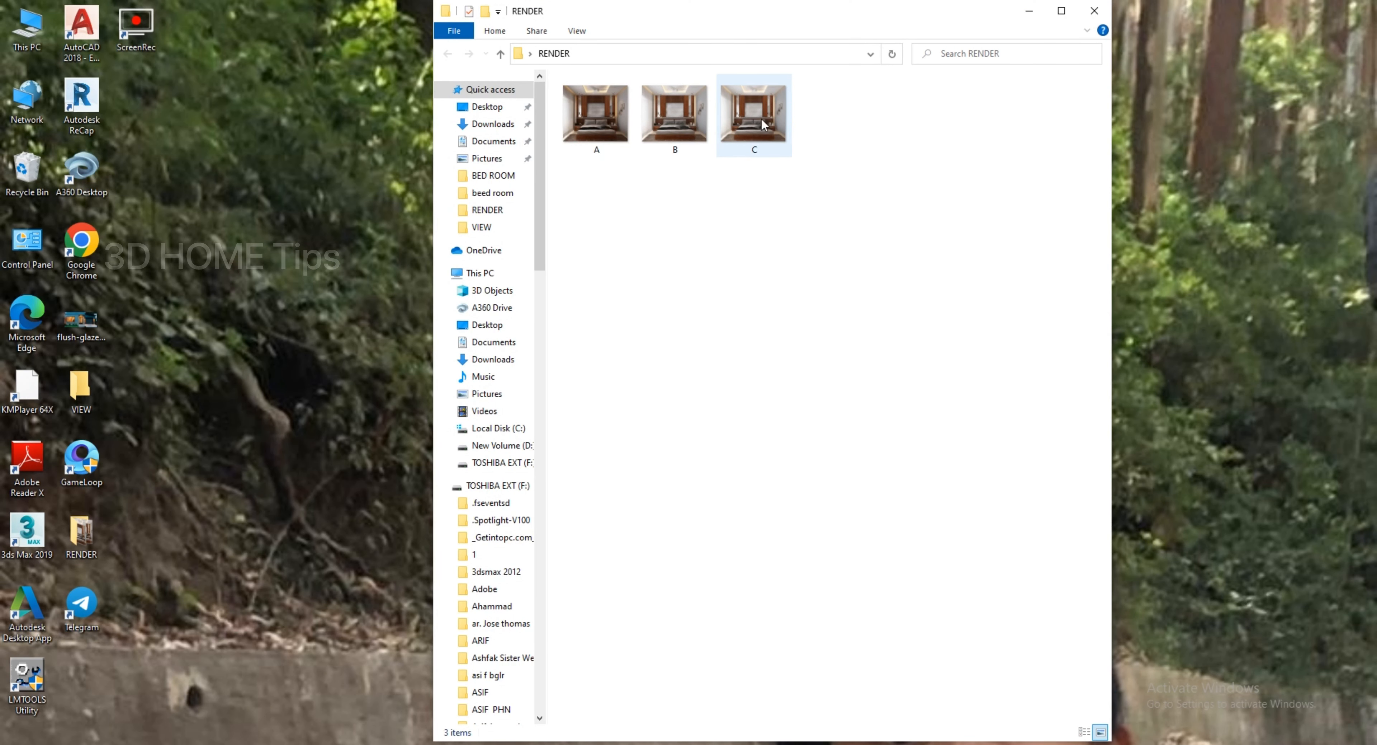
{"action": "right_click", "coordinate": [756, 107]}
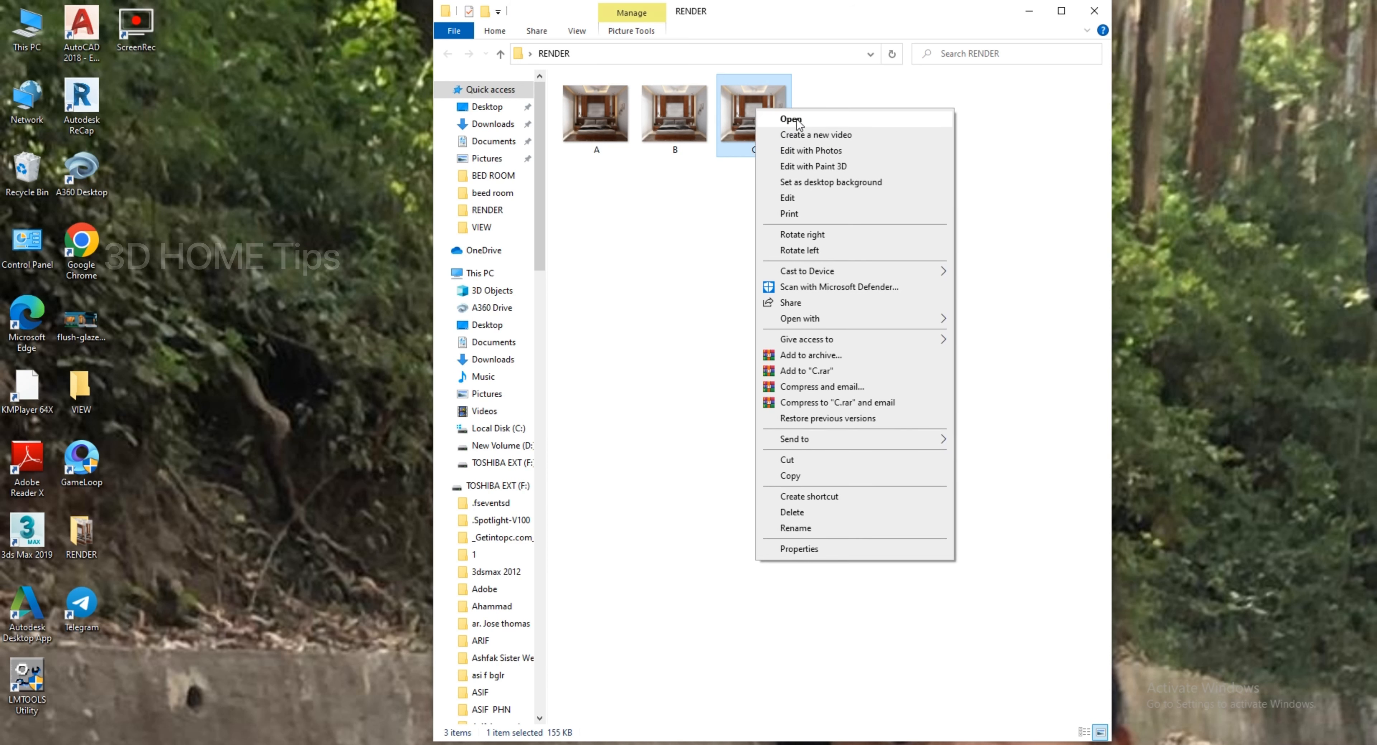
{"action": "left_click", "coordinate": [677, 230]}
{"action": "right_click", "coordinate": [744, 129]}
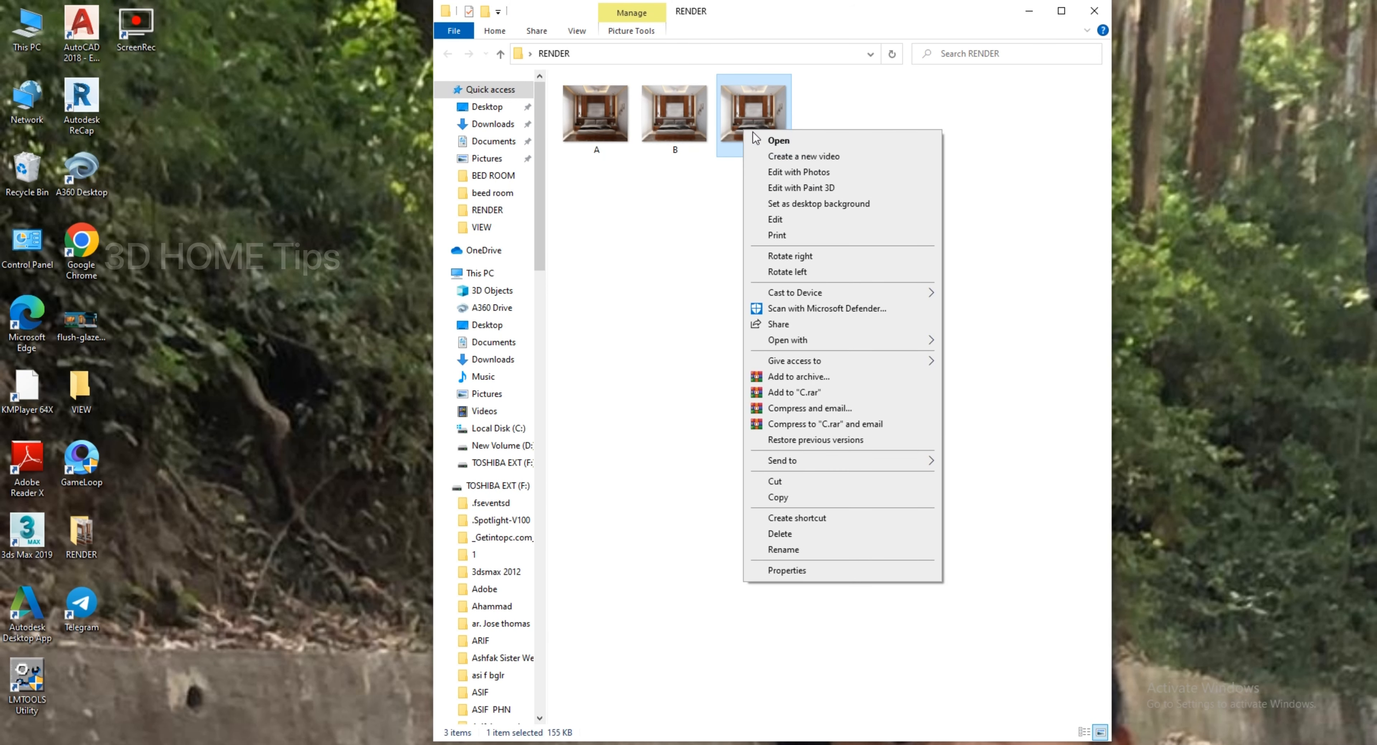
{"action": "left_click", "coordinate": [779, 142]}
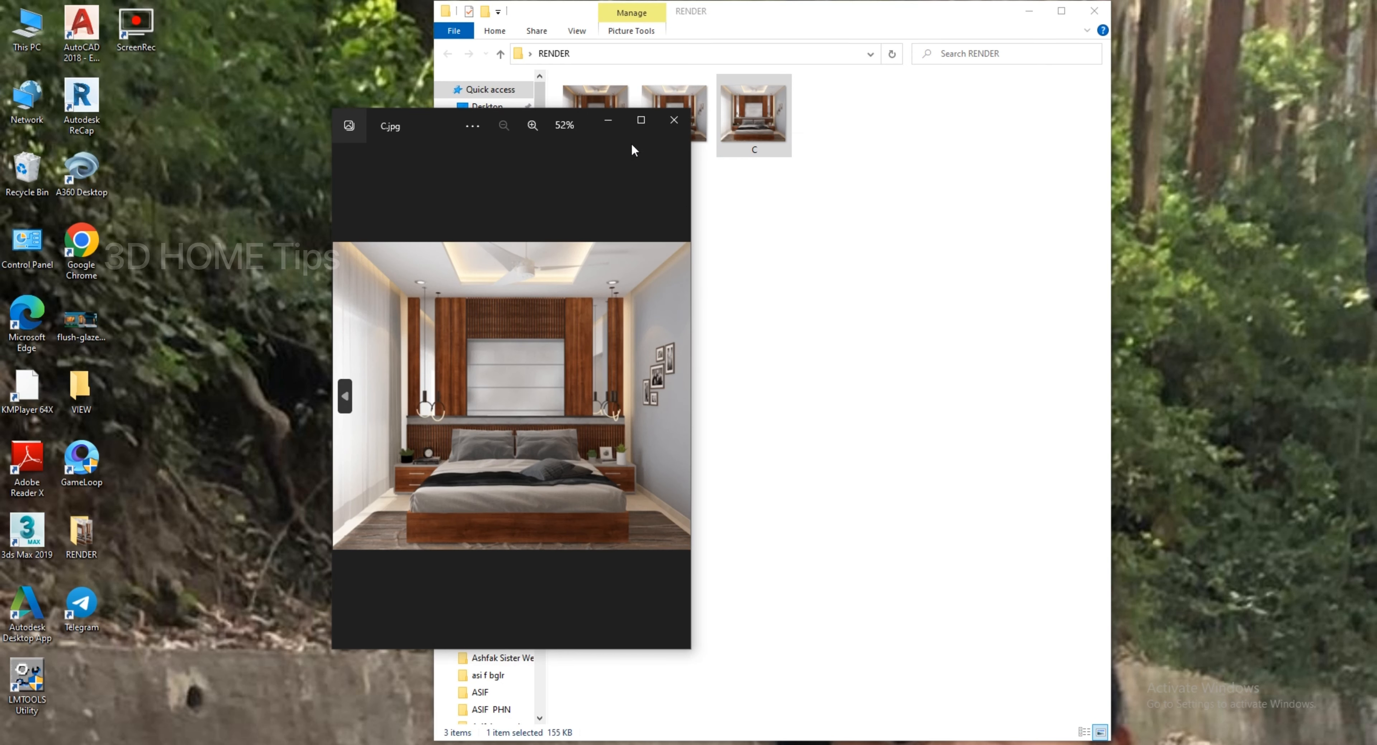
- Maximize the photo viewer and examine the saved render C up close and as a whole
{"action": "scroll", "coordinate": [490, 452], "scroll_direction": "up", "scroll_amount": 5}
{"action": "left_click", "coordinate": [641, 120]}
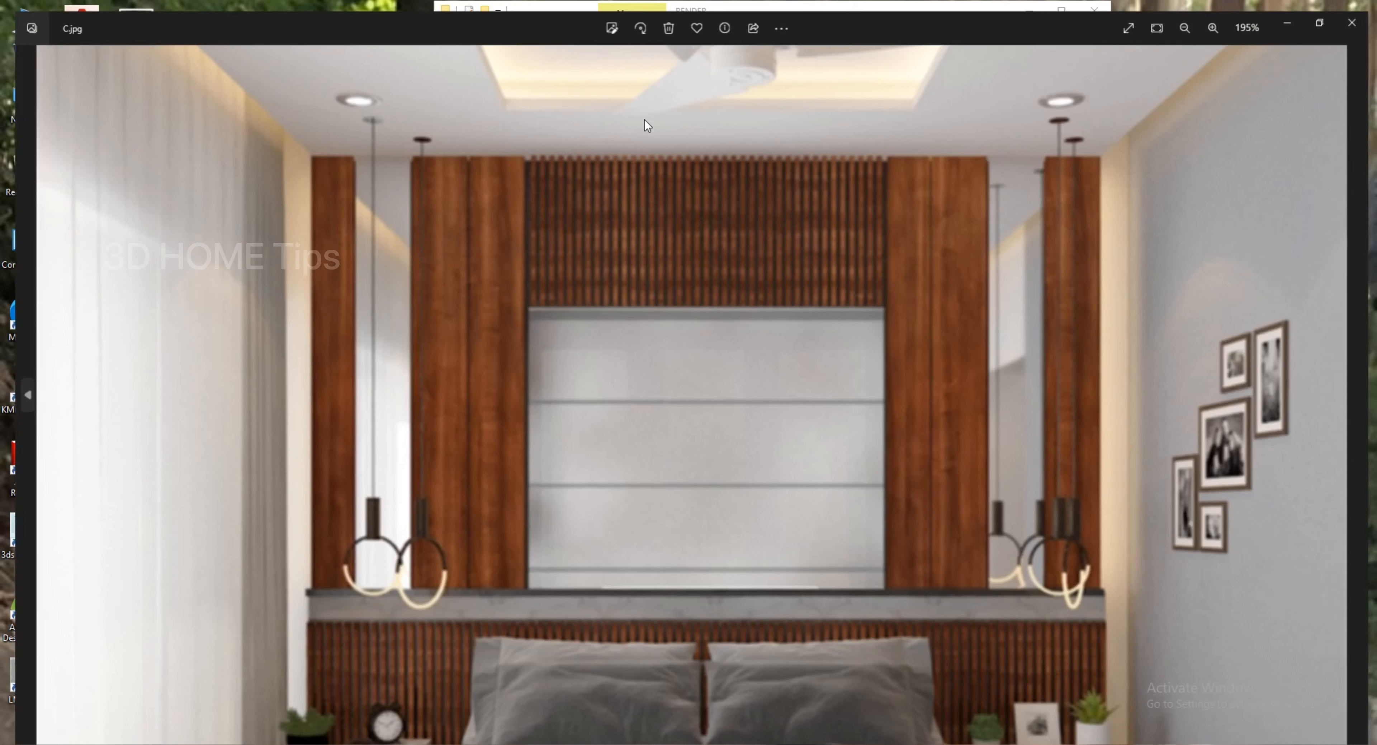
{"action": "scroll", "coordinate": [603, 342], "scroll_direction": "down", "scroll_amount": 5}
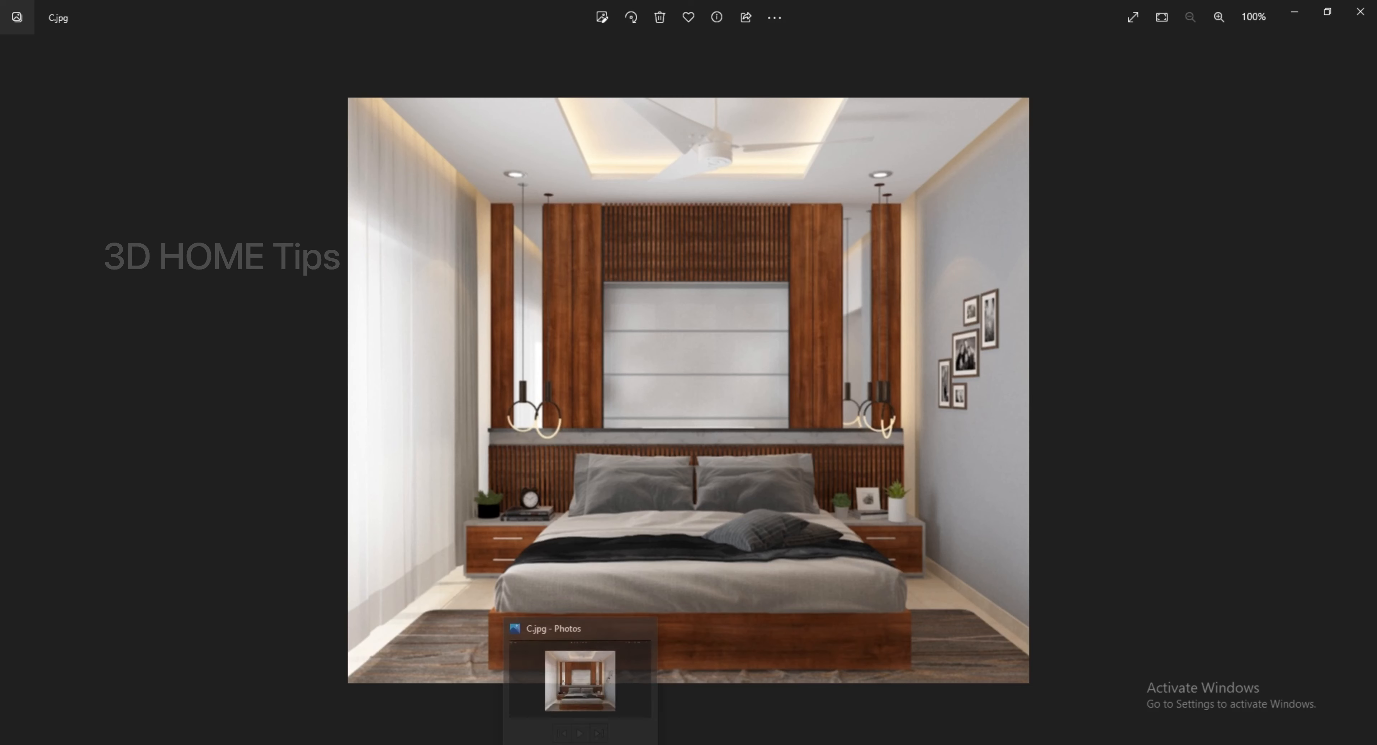
- Switch between 3ds Max and the photo viewer to compare the V-Ray Frame Buffer render's brightness and colours with C.jpg
{"action": "mouse_move", "coordinate": [572, 743]}
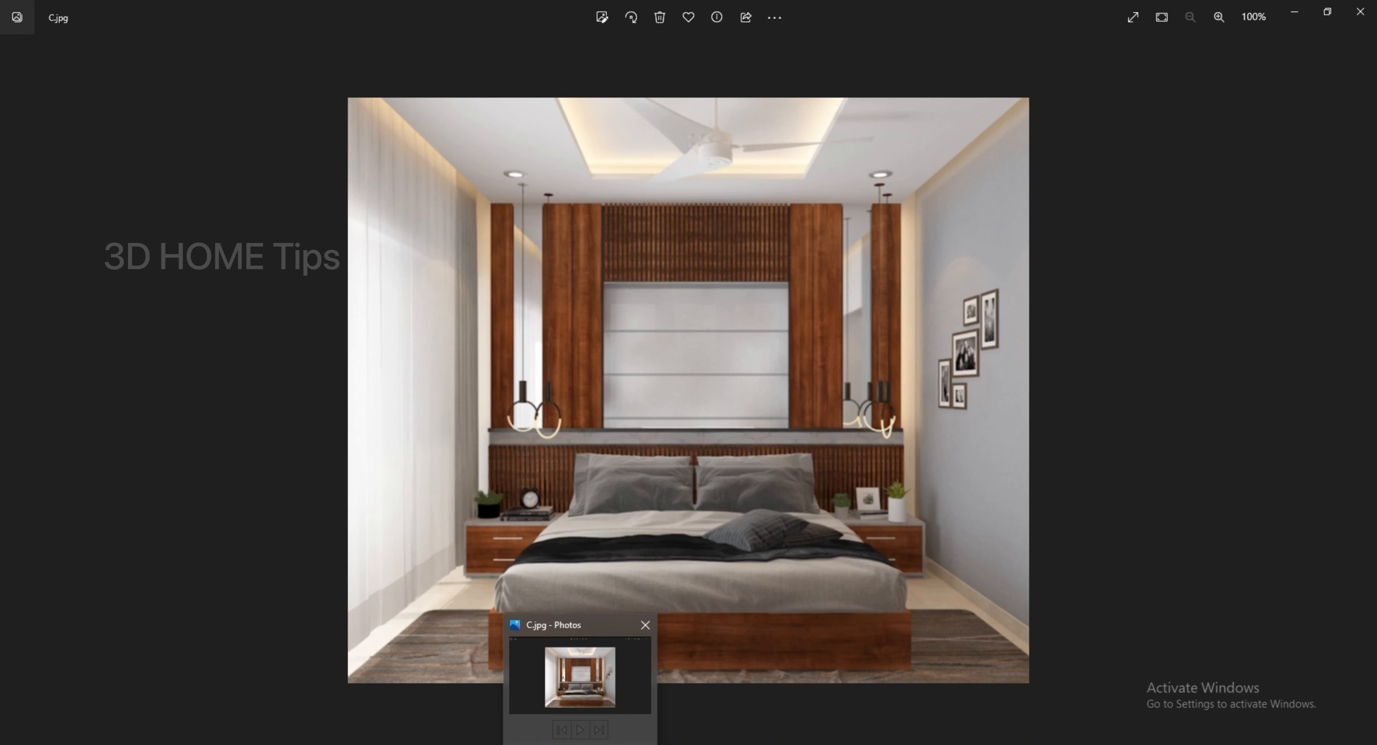
{"action": "left_click", "coordinate": [544, 742]}
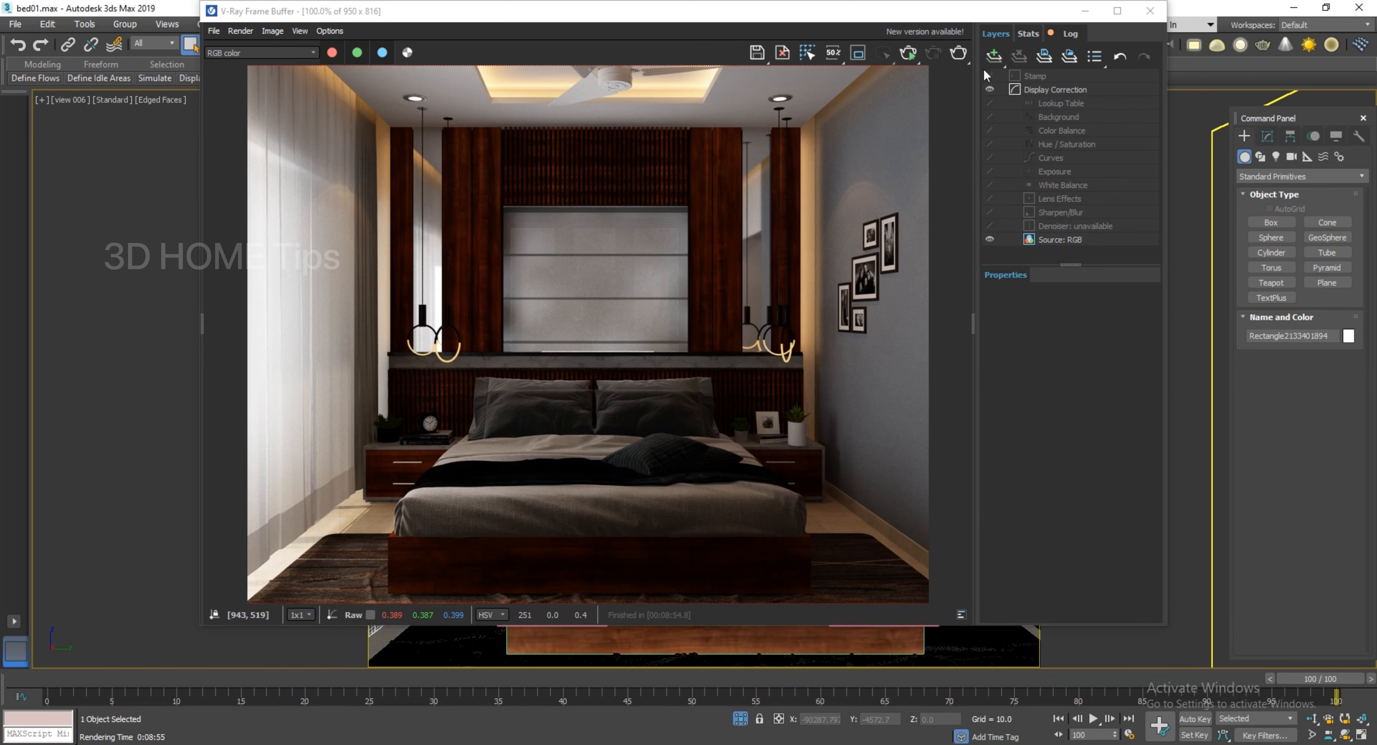
{"action": "left_click_drag", "start_coordinate": [840, 24], "coordinate": [734, 91]}
{"action": "scroll", "coordinate": [505, 306], "scroll_direction": "up", "scroll_amount": 2}
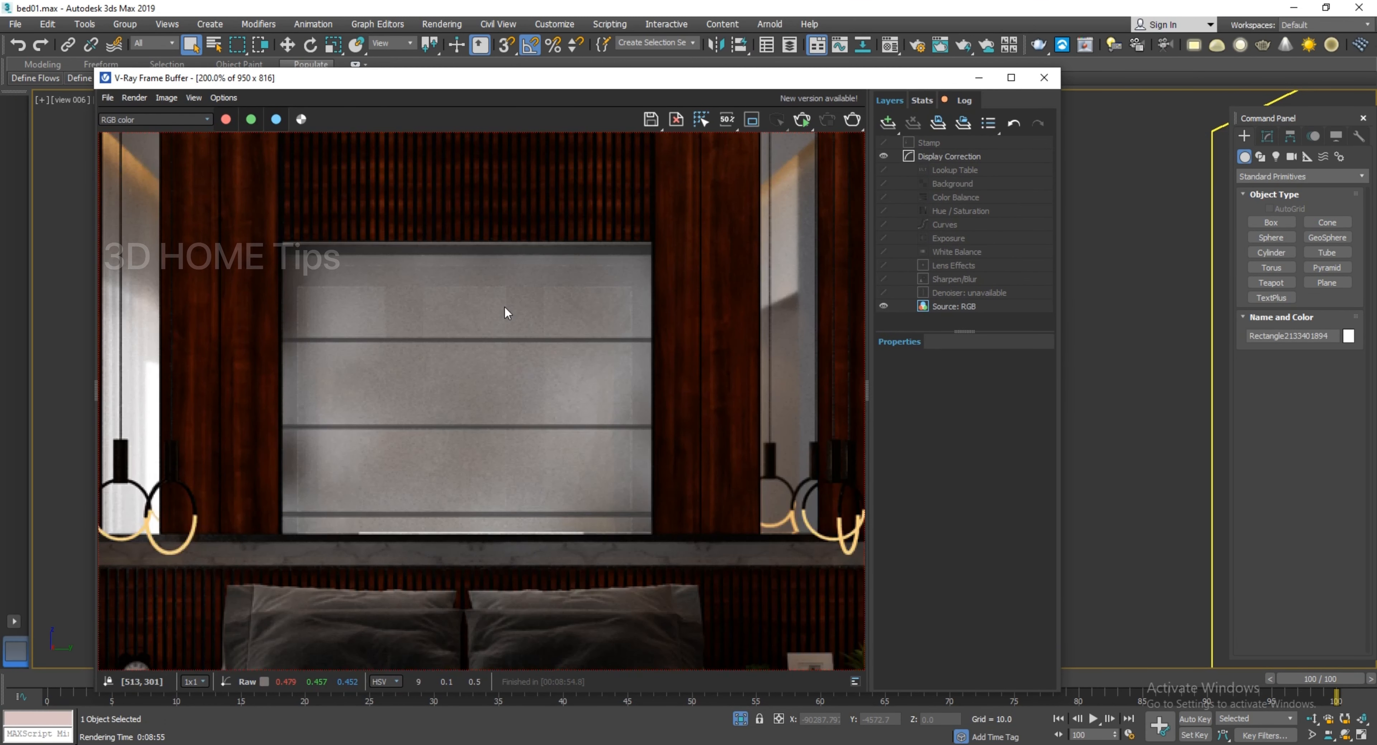
{"action": "scroll", "coordinate": [504, 307], "scroll_direction": "down", "scroll_amount": 1}
{"action": "scroll", "coordinate": [530, 376], "scroll_direction": "down", "scroll_amount": 1}
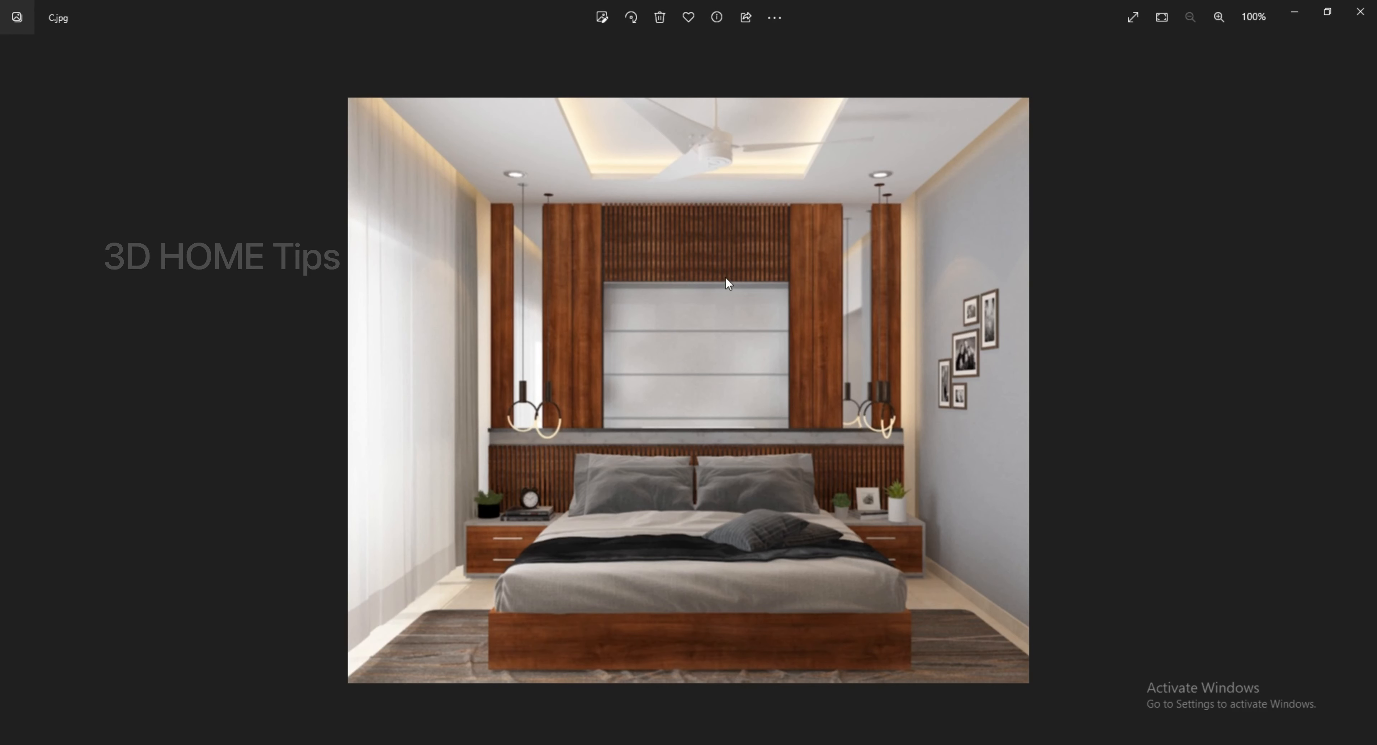
{"action": "scroll", "coordinate": [715, 400], "scroll_direction": "up", "scroll_amount": 1}
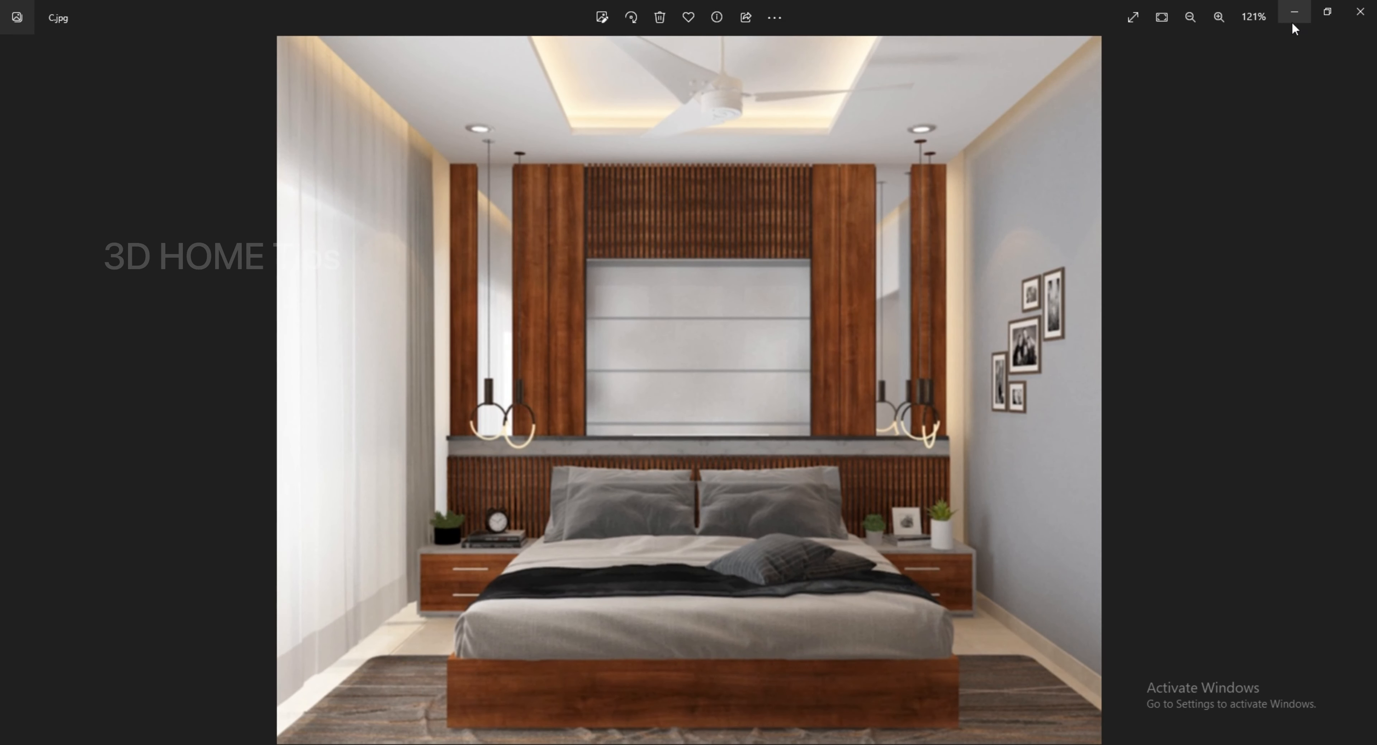
{"action": "left_click", "coordinate": [1293, 22]}
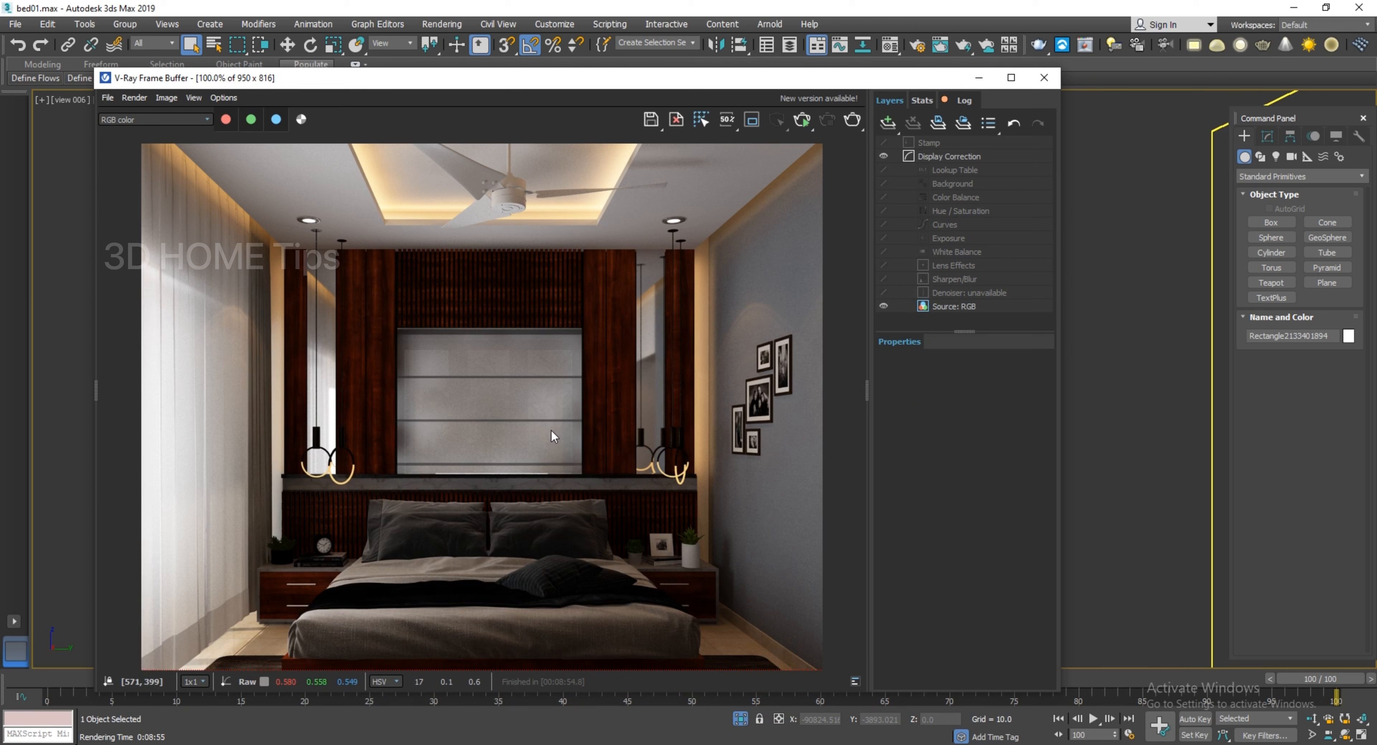
{"action": "scroll", "coordinate": [551, 431], "scroll_direction": "up", "scroll_amount": 2}
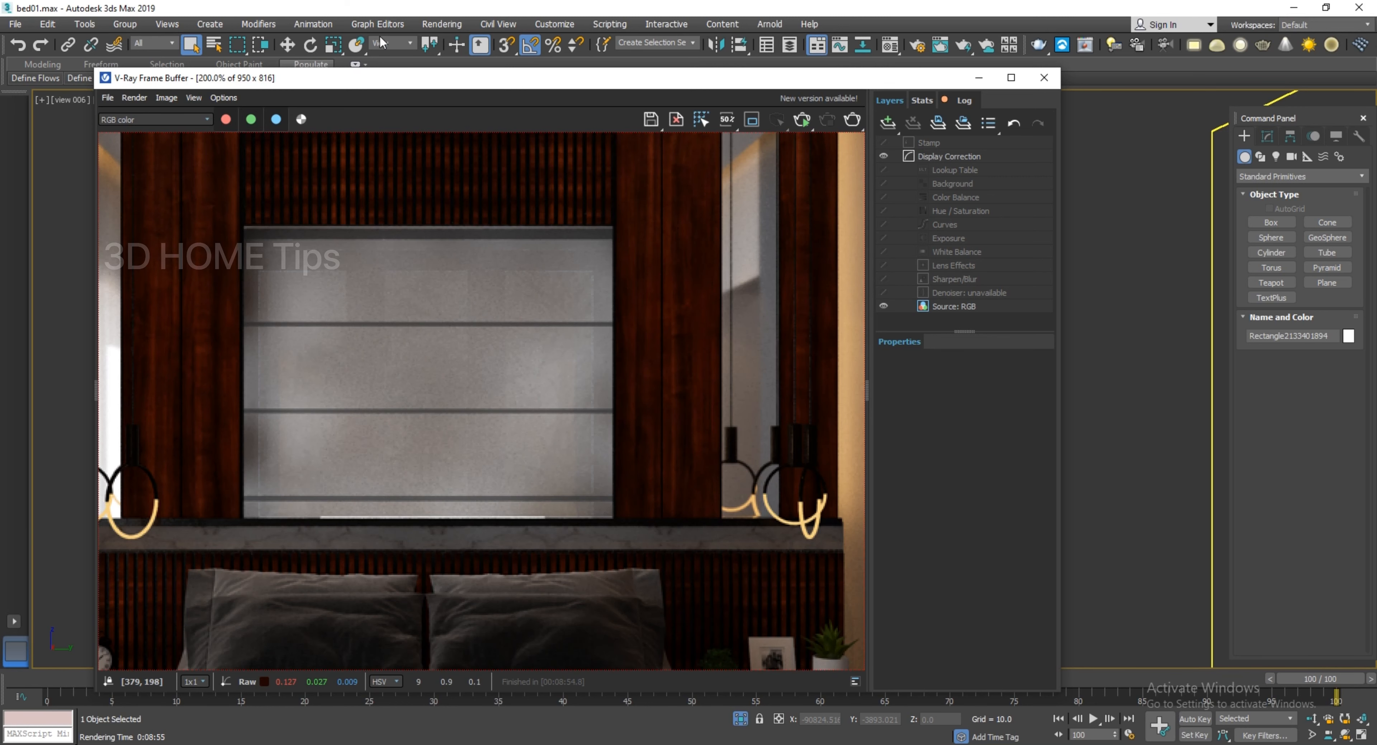
- Review the Gamma and LUT preferences, accept them, and examine the frame buffer render again
{"action": "left_click", "coordinate": [441, 24]}
{"action": "left_click", "coordinate": [449, 405]}
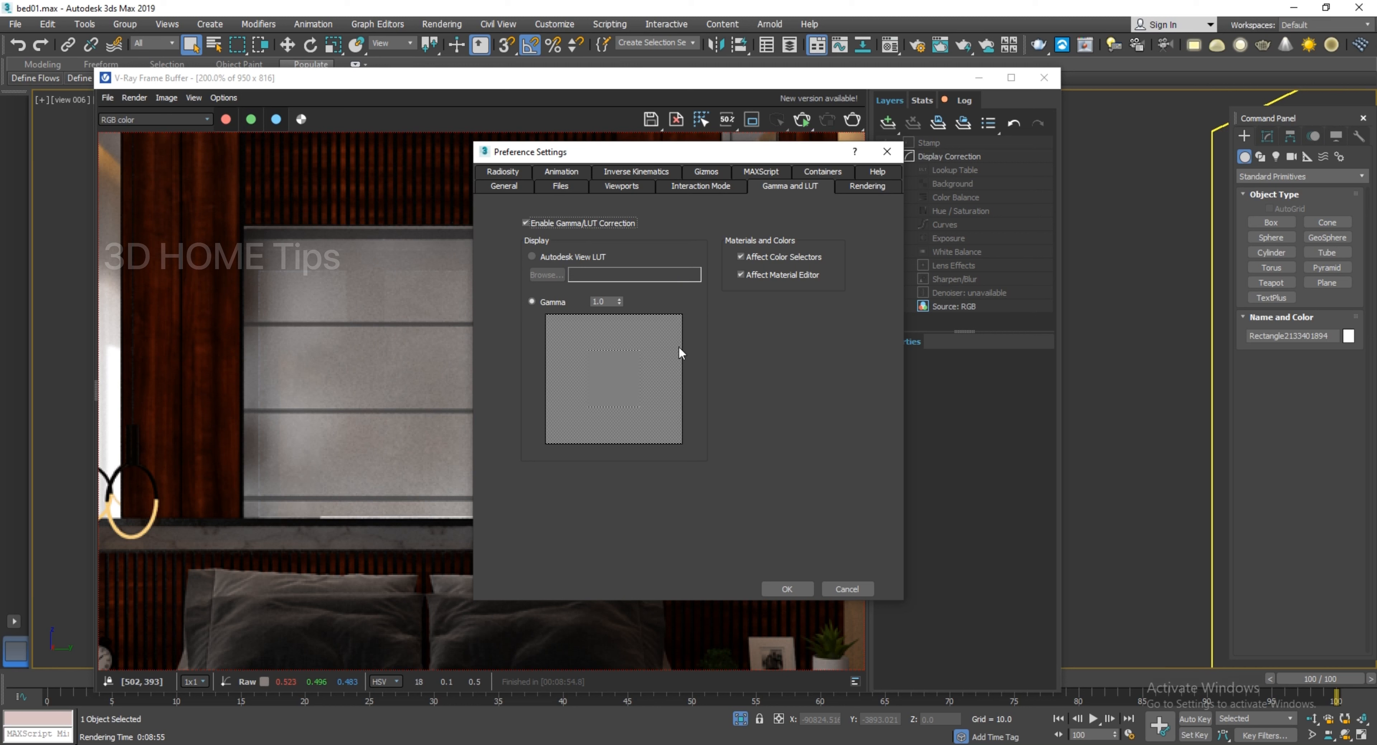
{"action": "left_click", "coordinate": [805, 589]}
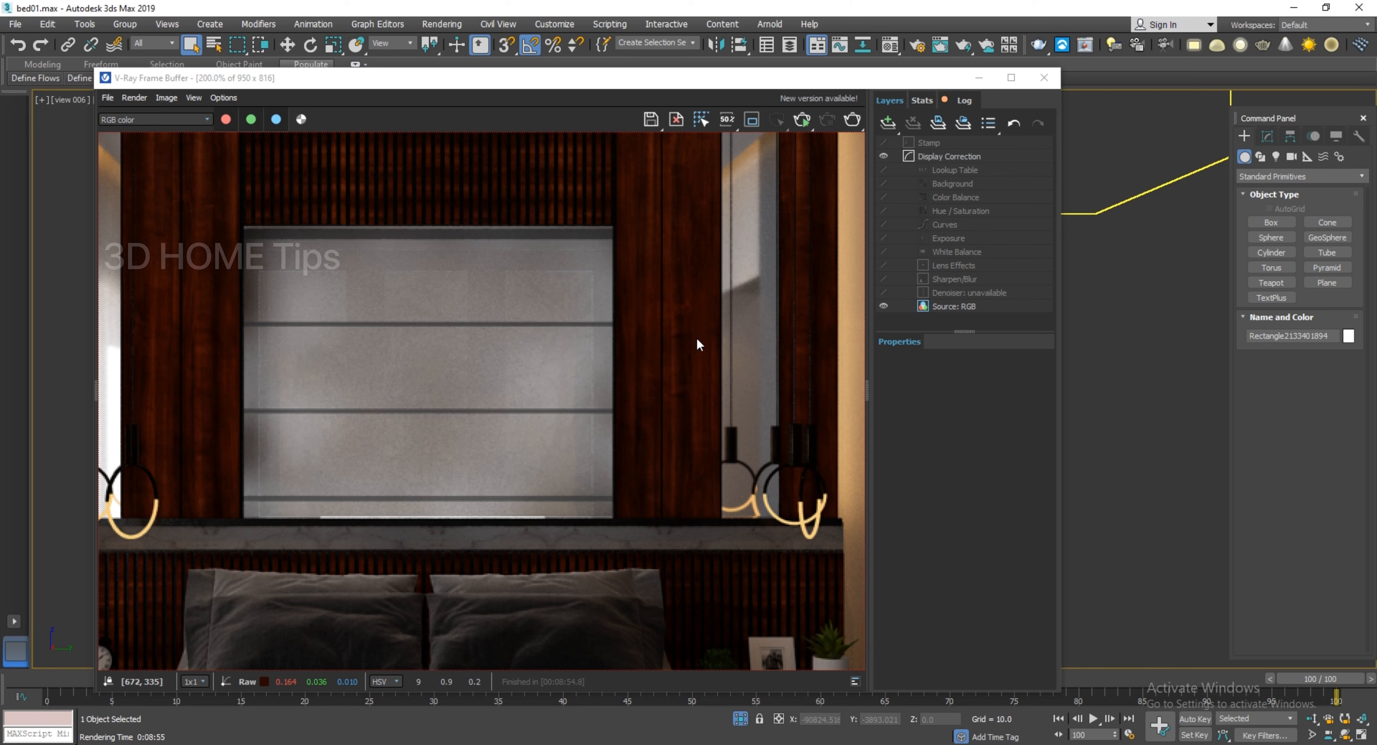
{"action": "scroll", "coordinate": [561, 422], "scroll_direction": "down", "scroll_amount": 3}
{"action": "scroll", "coordinate": [570, 428], "scroll_direction": "up", "scroll_amount": 3}
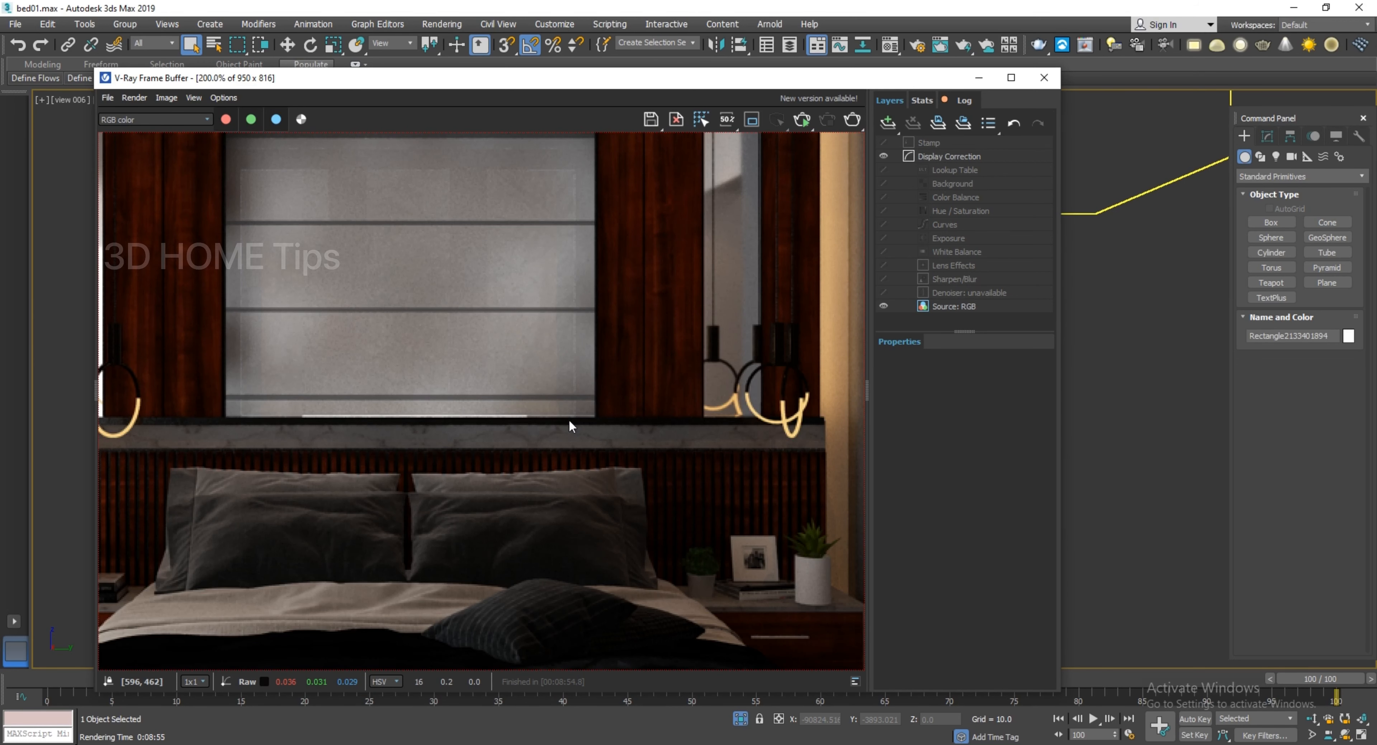